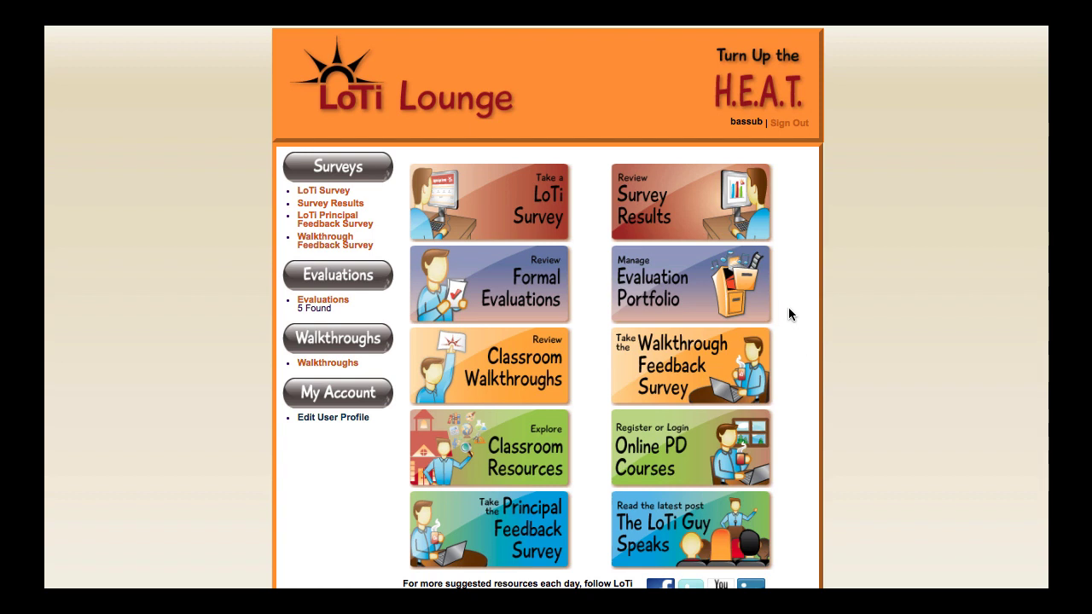
# Open the Professional Development Plan section of the 2018-2019 evaluation portfolio
pyautogui.click(715, 297)
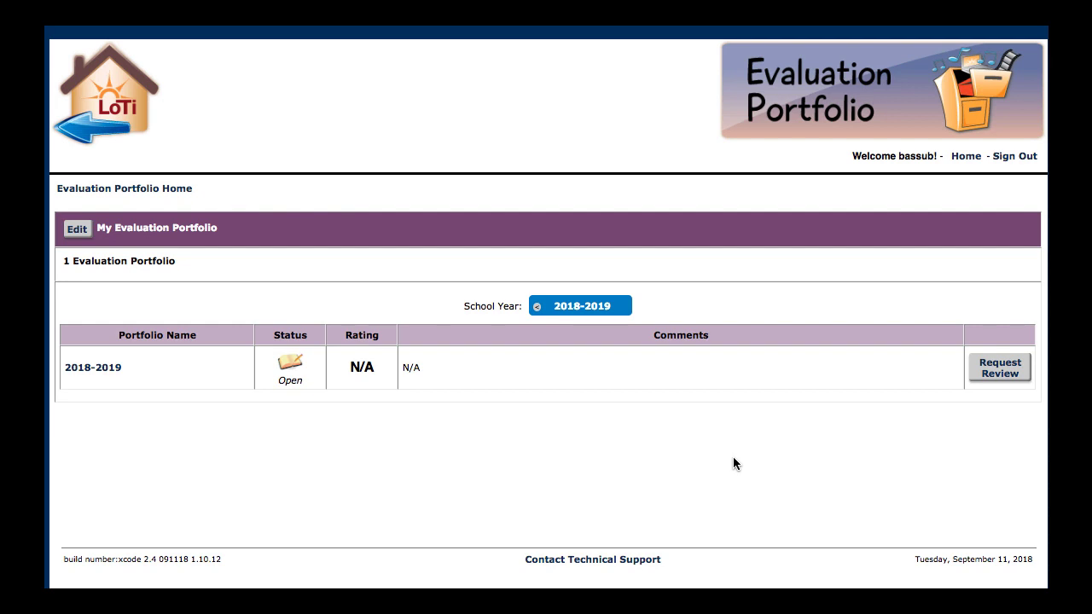
pyautogui.click(109, 371)
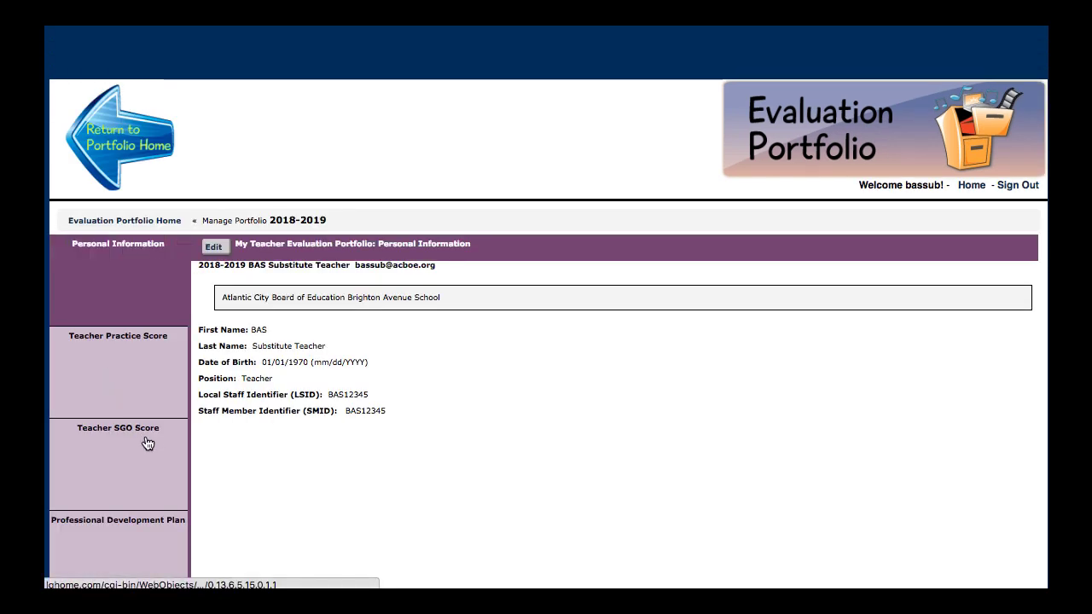
pyautogui.scroll(-5, 148, 442)
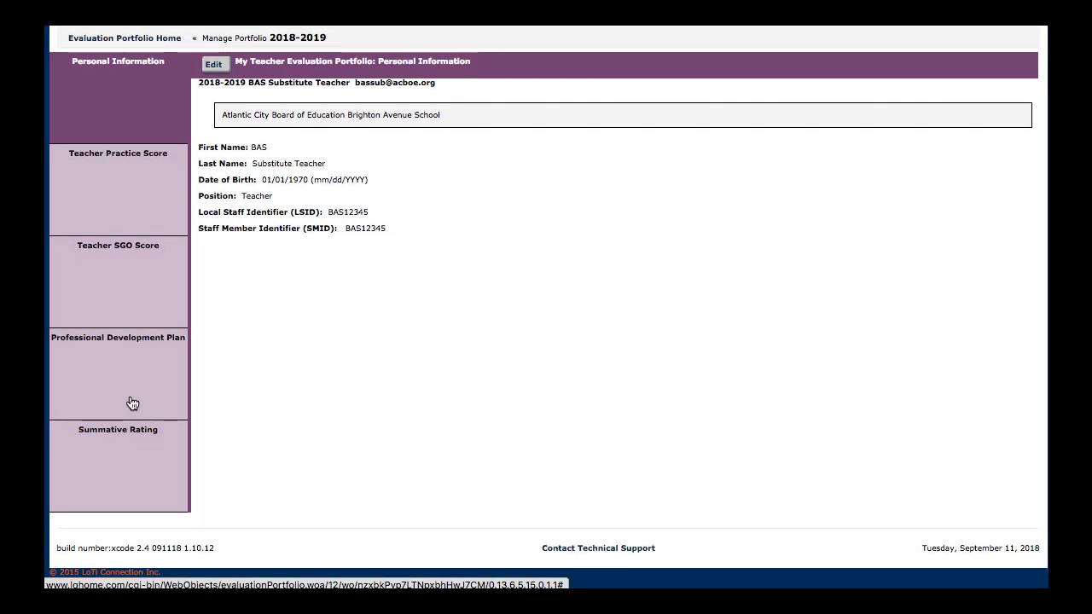
pyautogui.click(123, 344)
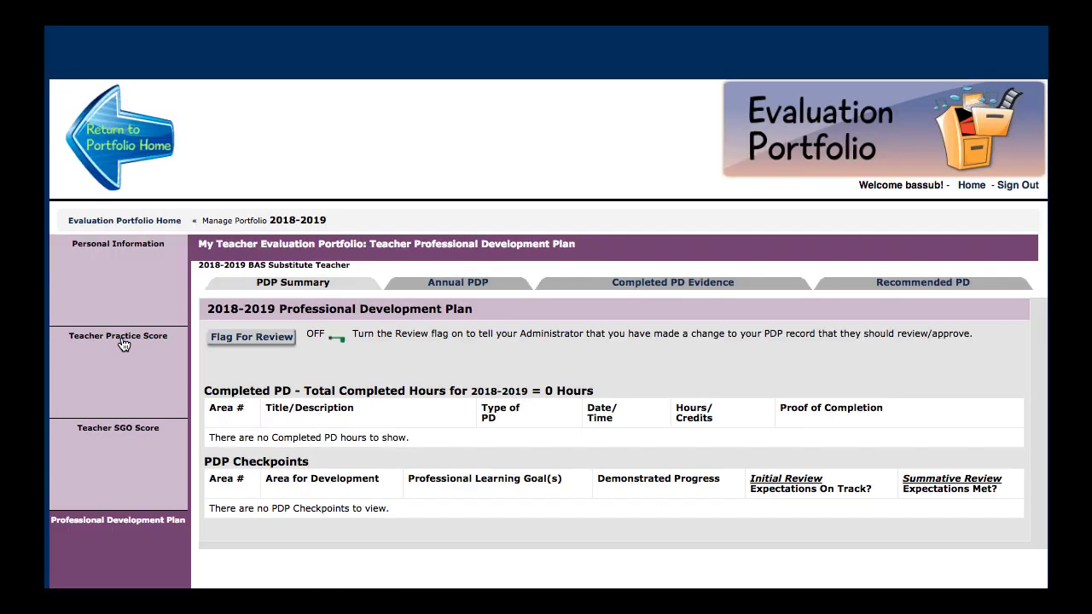
pyautogui.scroll(-3, 123, 344)
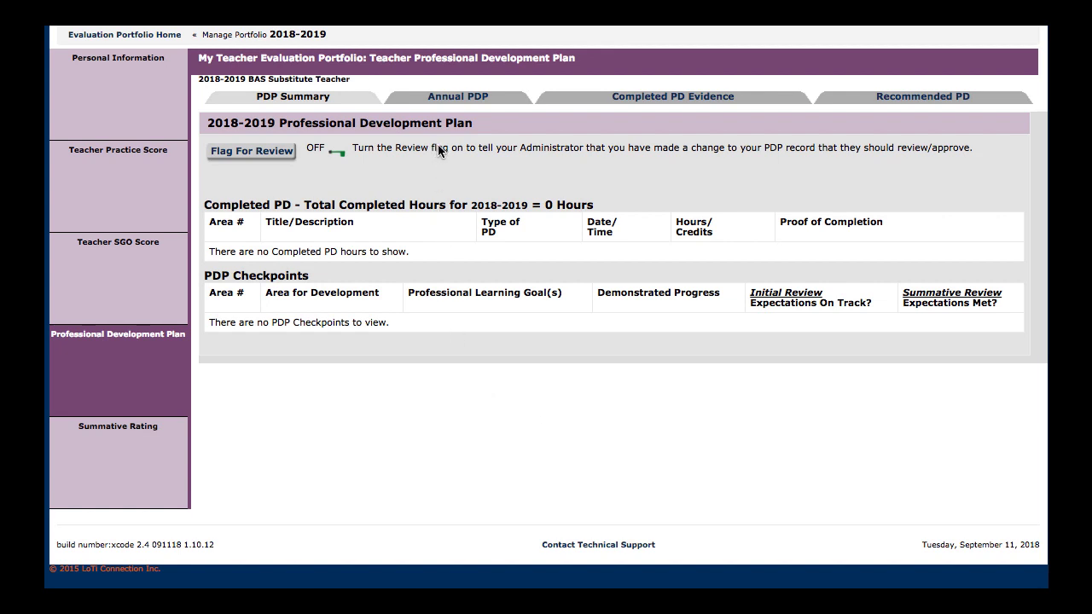
# Open the Annual PDP for the 2018-2019 school year in edit mode
pyautogui.click(445, 97)
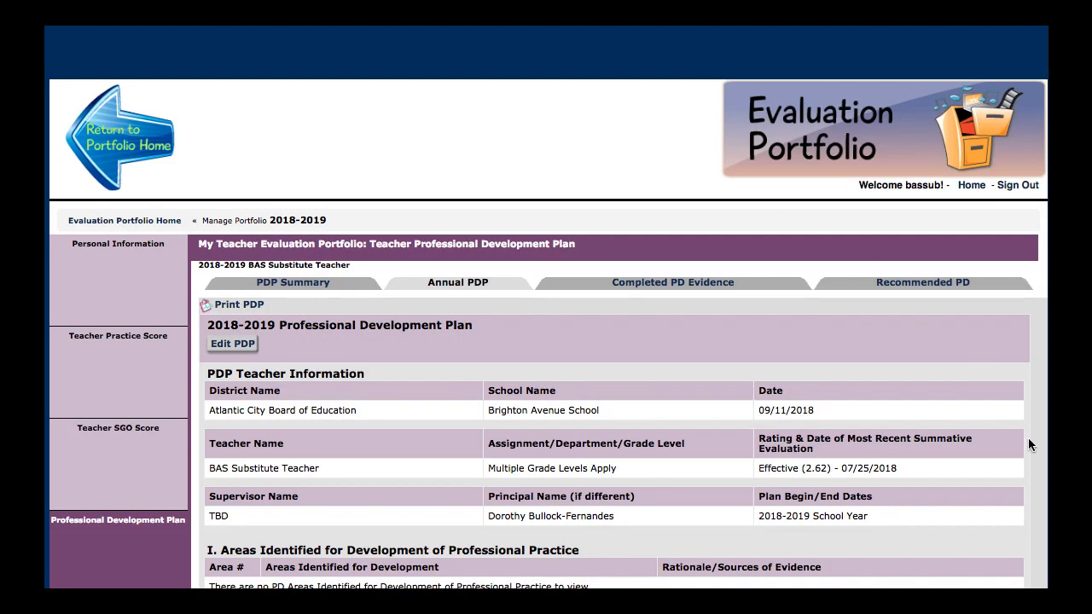
pyautogui.scroll(-3, 396, 213)
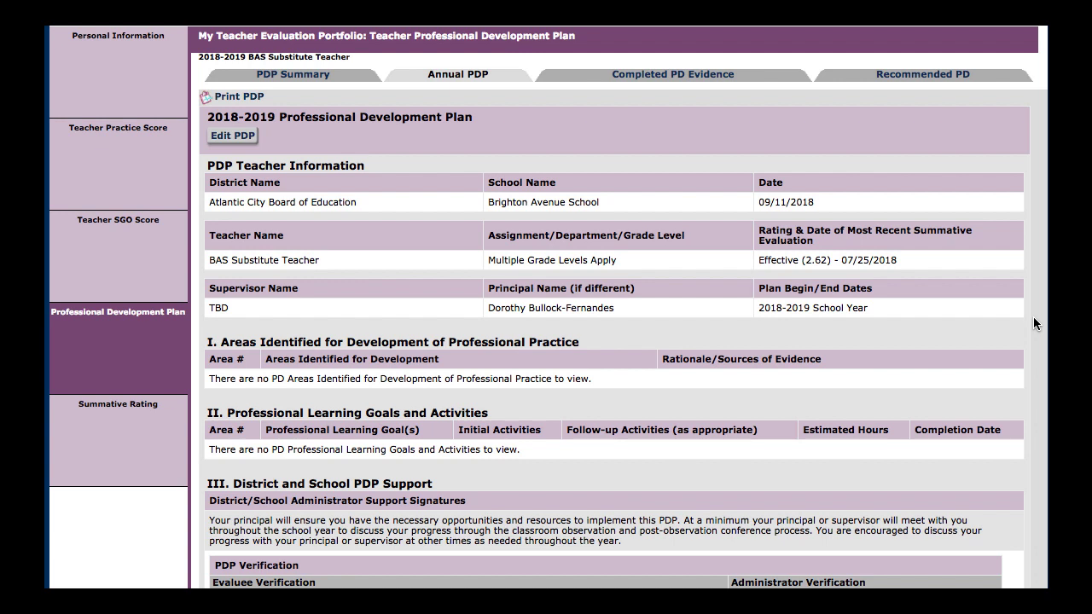
pyautogui.click(229, 138)
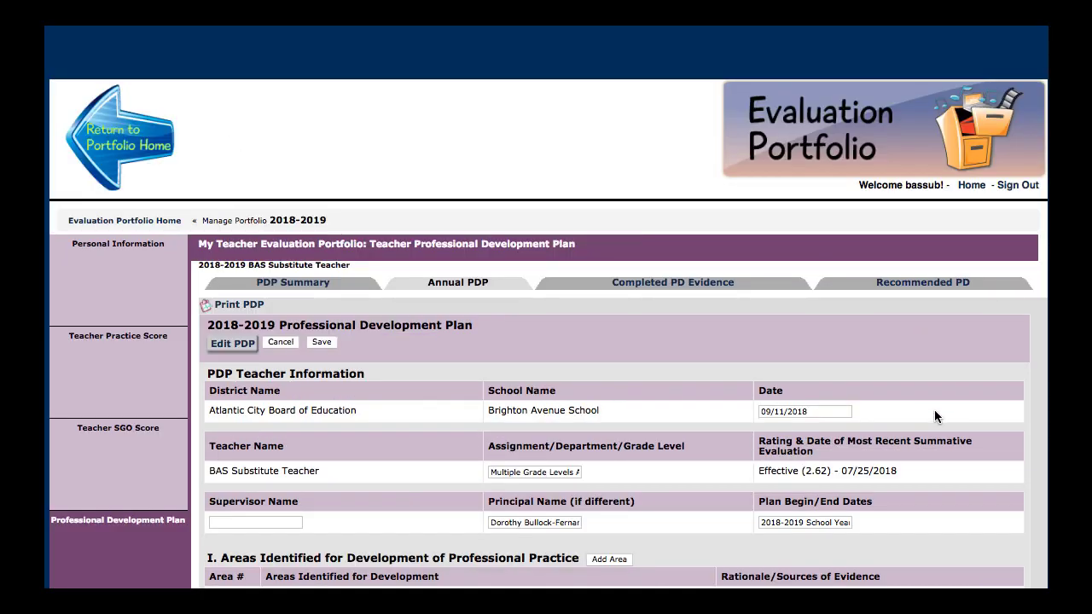
pyautogui.scroll(-3, 1002, 436)
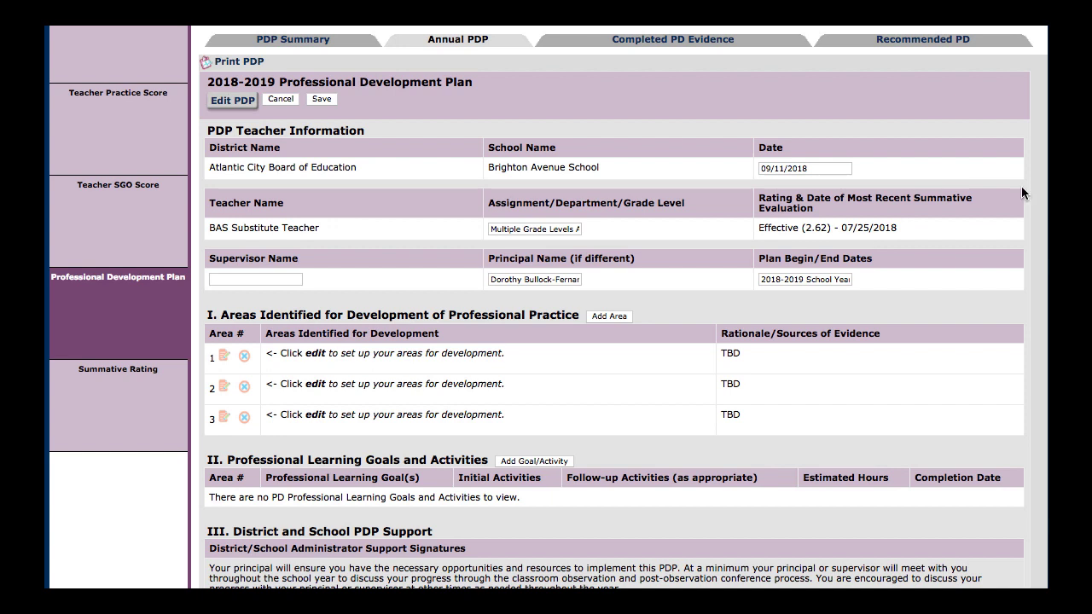
# Set the Assignment/Department/Grade Level to English Language Arts and enter the supervisor's name in the teacher information
pyautogui.click(823, 168)
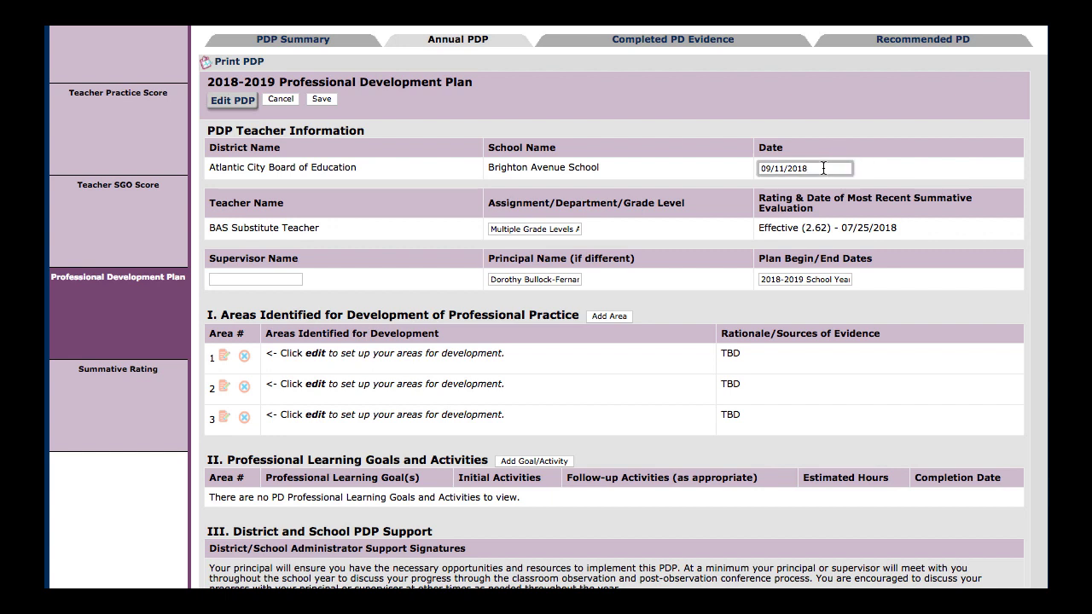
pyautogui.click(519, 231)
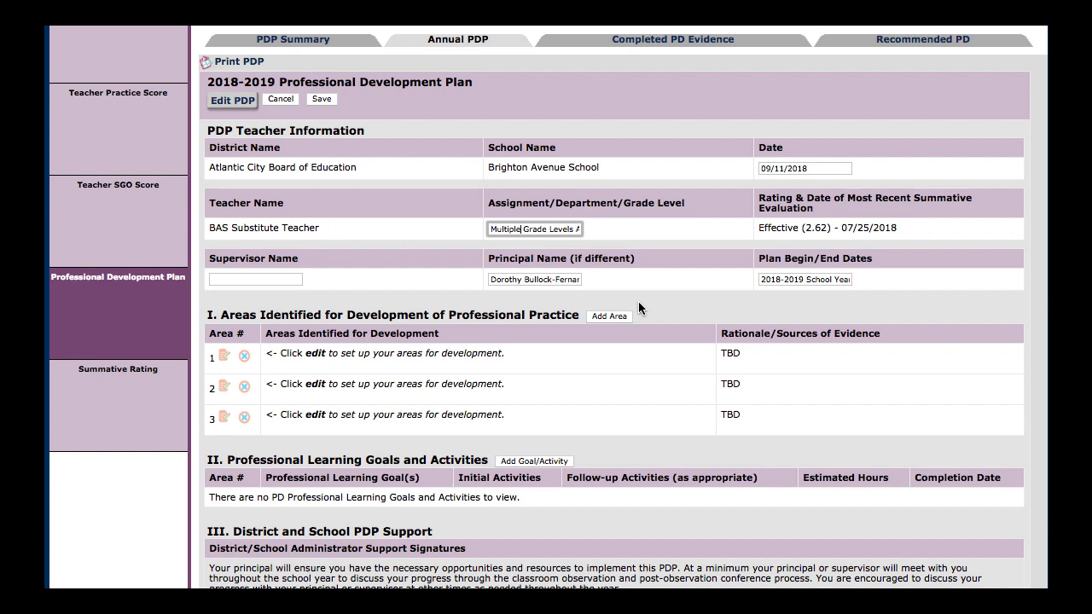
pyautogui.hotkey('ctrl', 'a')
pyautogui.press('BackSpace')
pyautogui.write('E')
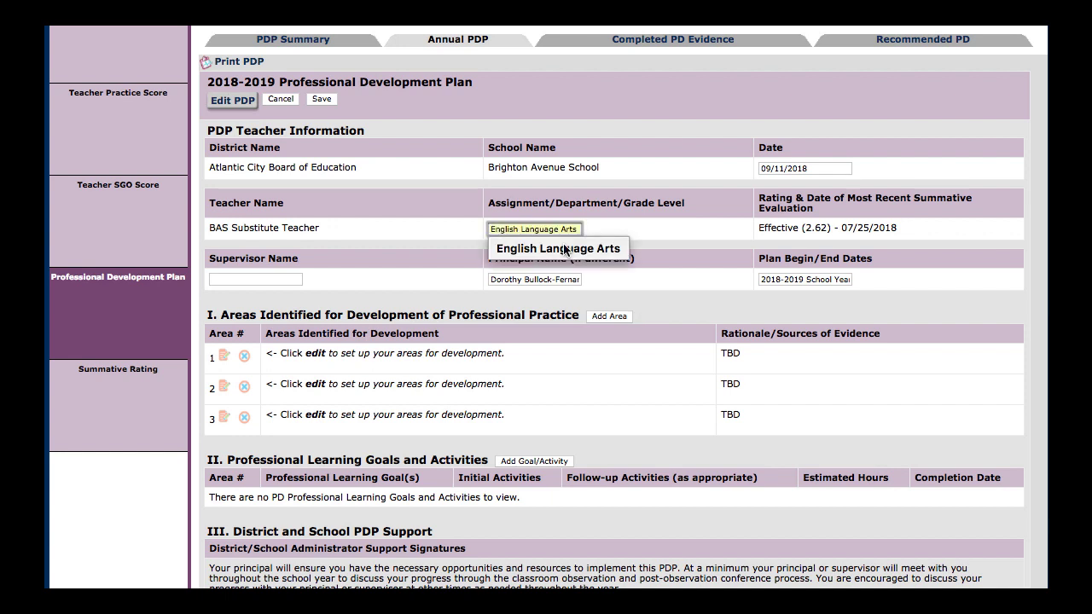
pyautogui.click(562, 251)
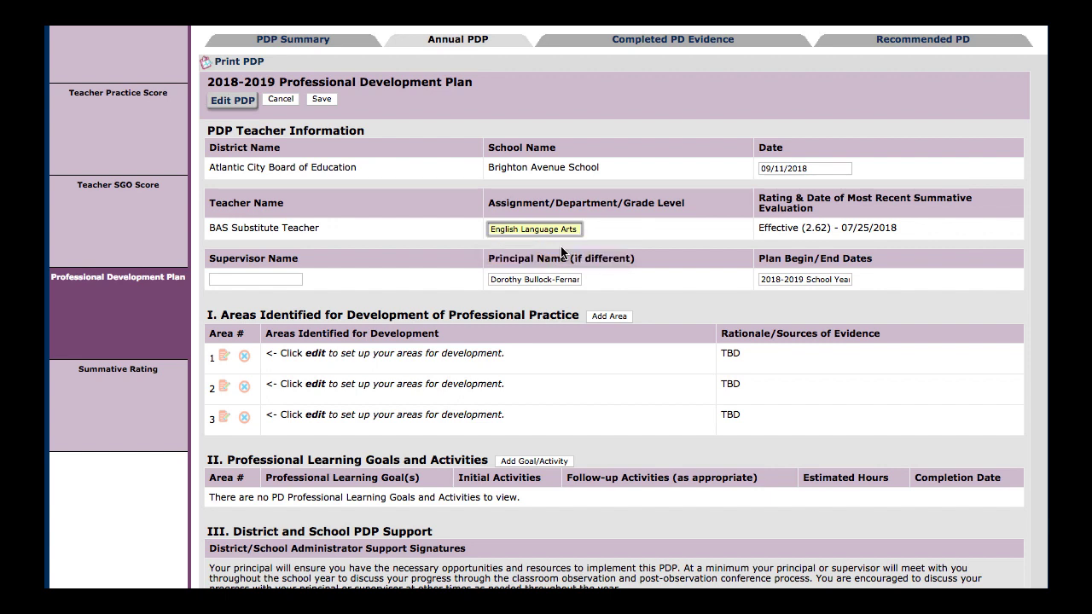
pyautogui.click(269, 279)
pyautogui.write('Dr. Bob')
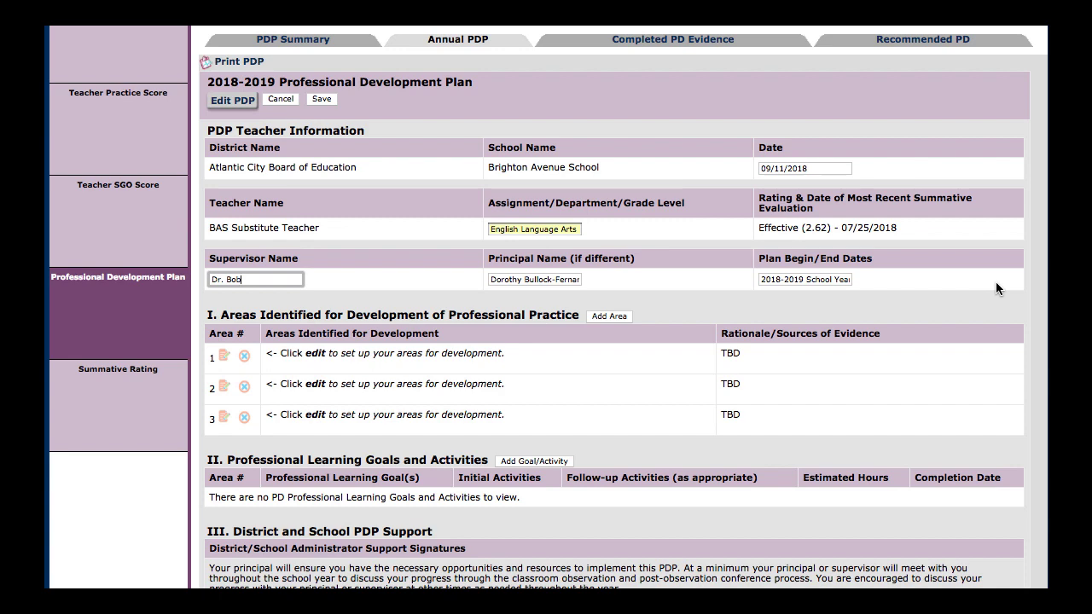
# Edit area 1 and copy its identified area, "Instruction and formative feedback in nonfiction writing", from the Annual PDP Notes Sample document
pyautogui.scroll(-3, 654, 220)
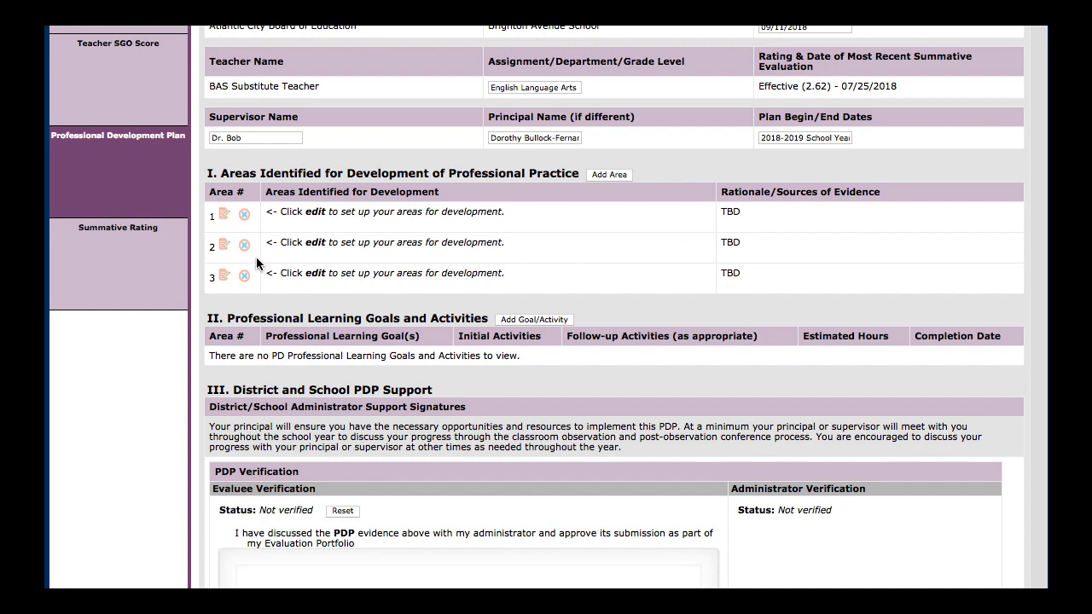
pyautogui.click(225, 215)
pyautogui.scroll(-5, 225, 220)
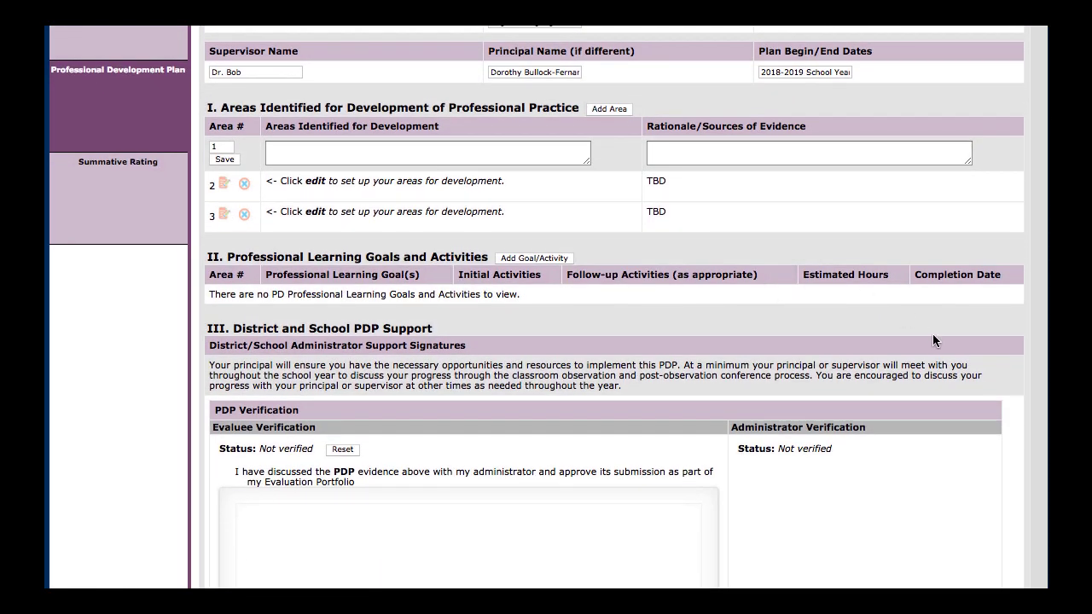
pyautogui.press('super+Tab')
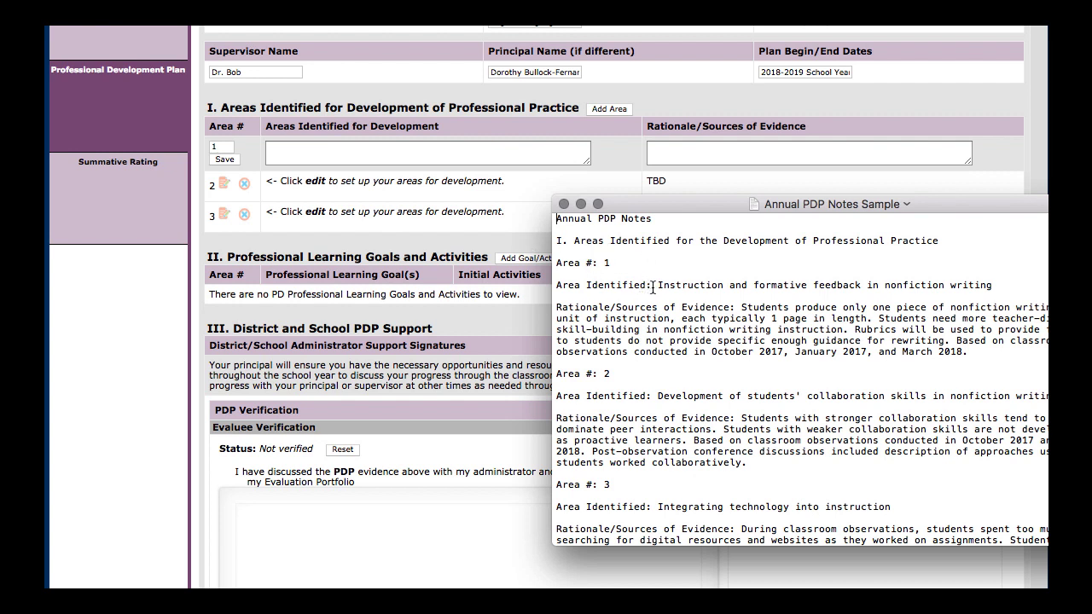
pyautogui.moveTo(657, 285); pyautogui.dragTo(994, 284)
pyautogui.hotkey('ctrl', 'c')
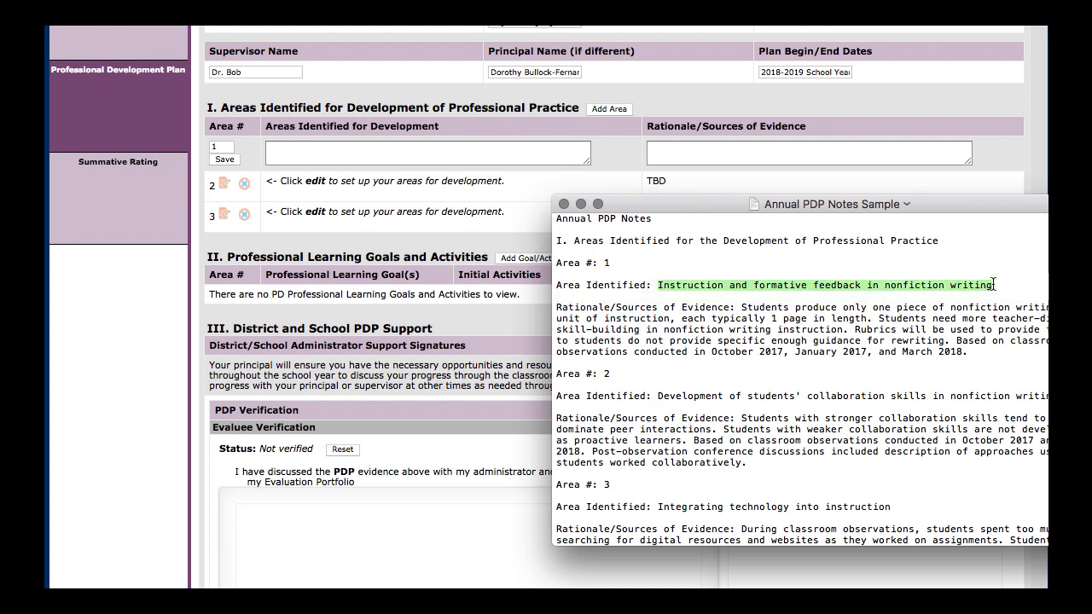
pyautogui.click(476, 152)
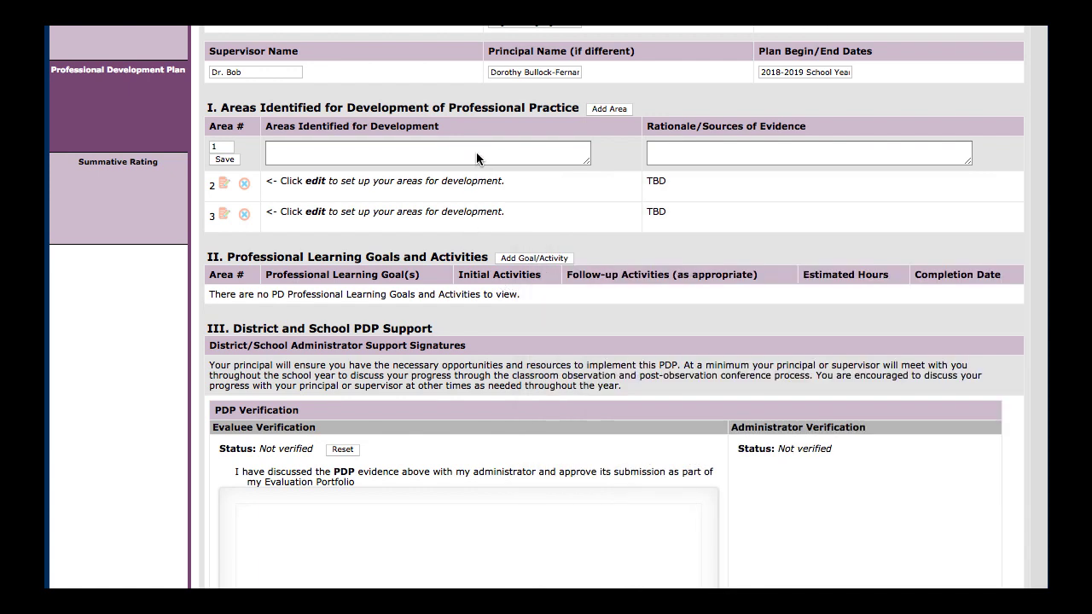
pyautogui.hotkey('ctrl', 'v')
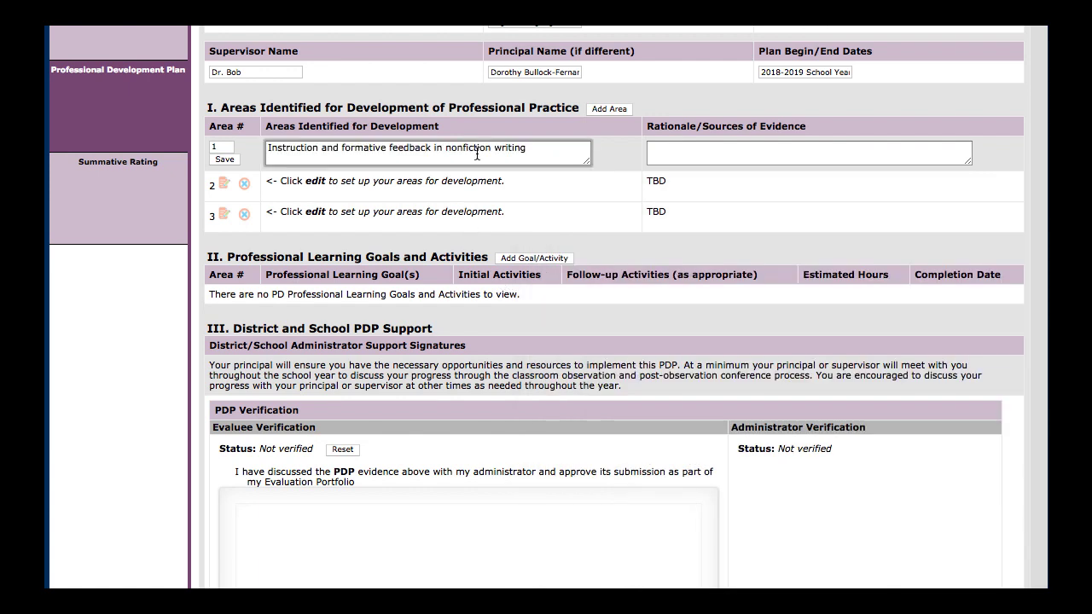
# Copy the Area 1 rationale from the Annual PDP Notes Sample document into Rationale/Sources of Evidence and save the area
pyautogui.press('super+Tab')
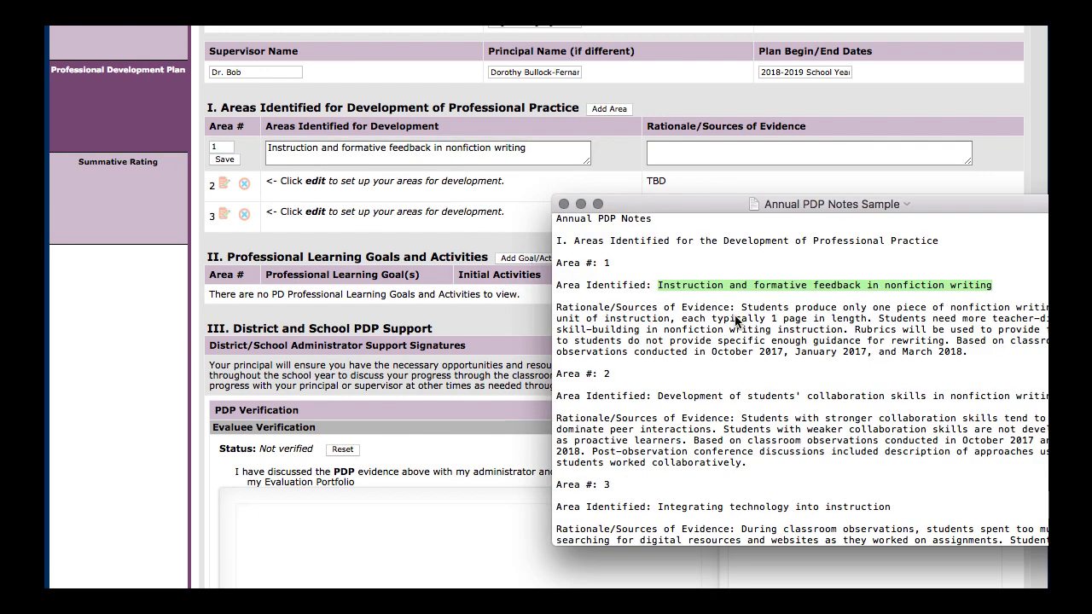
pyautogui.moveTo(741, 308); pyautogui.dragTo(962, 357)
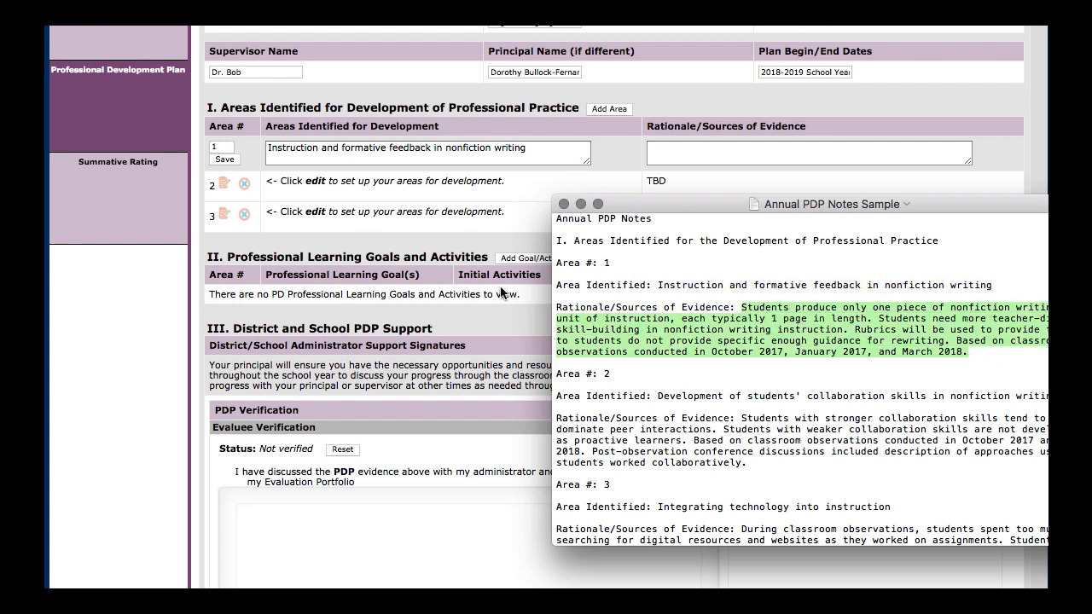
pyautogui.click(712, 153)
pyautogui.click(712, 153)
pyautogui.press('super+v')
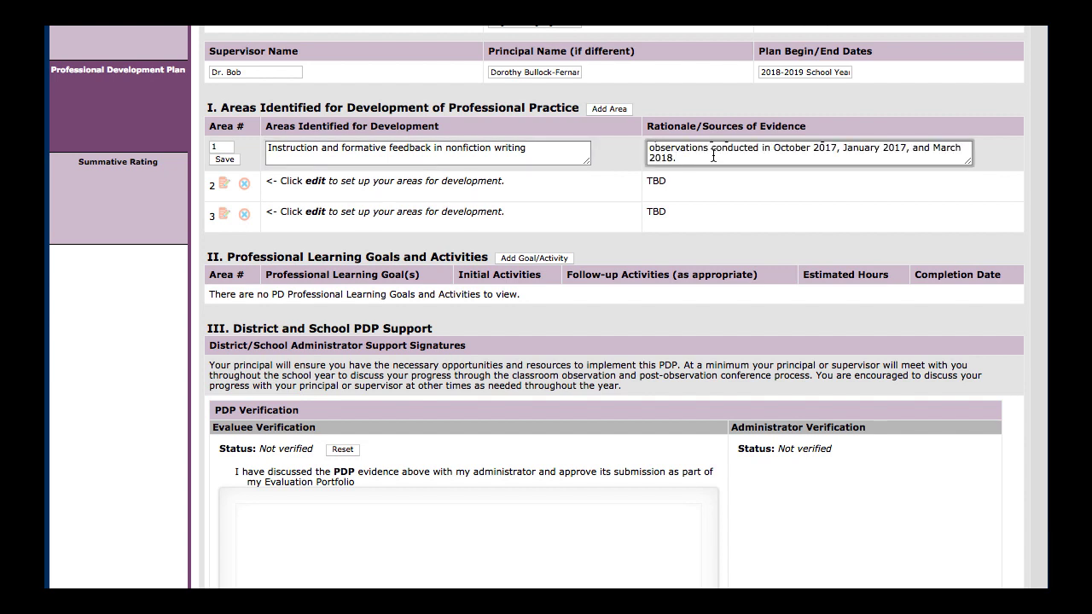
pyautogui.click(224, 158)
# Add a new entry under Professional Learning Goals and Activities
pyautogui.scroll(-3, 225, 213)
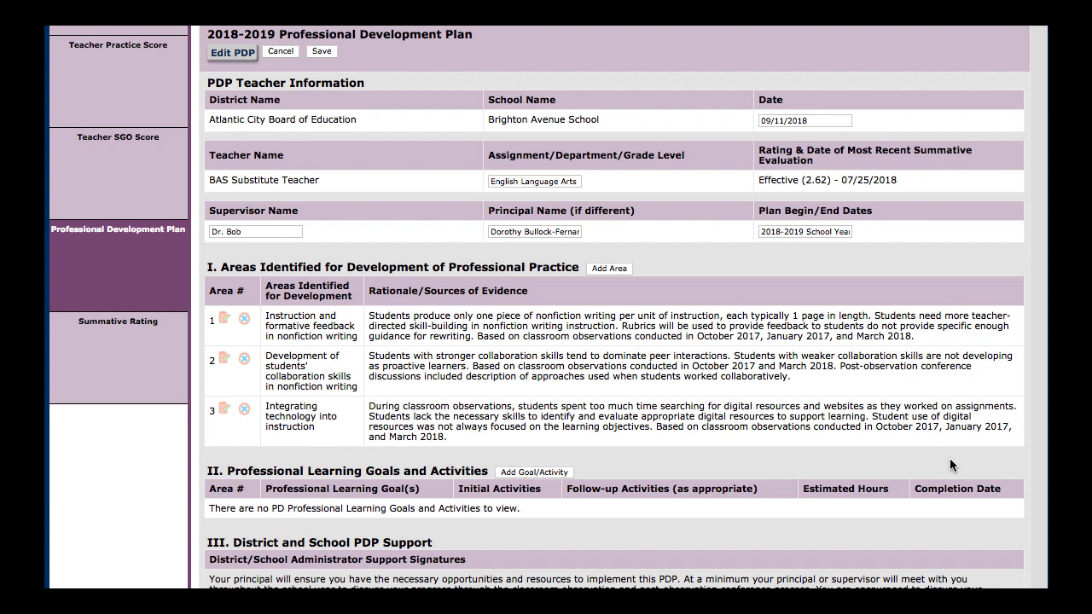
pyautogui.scroll(-5, 949, 464)
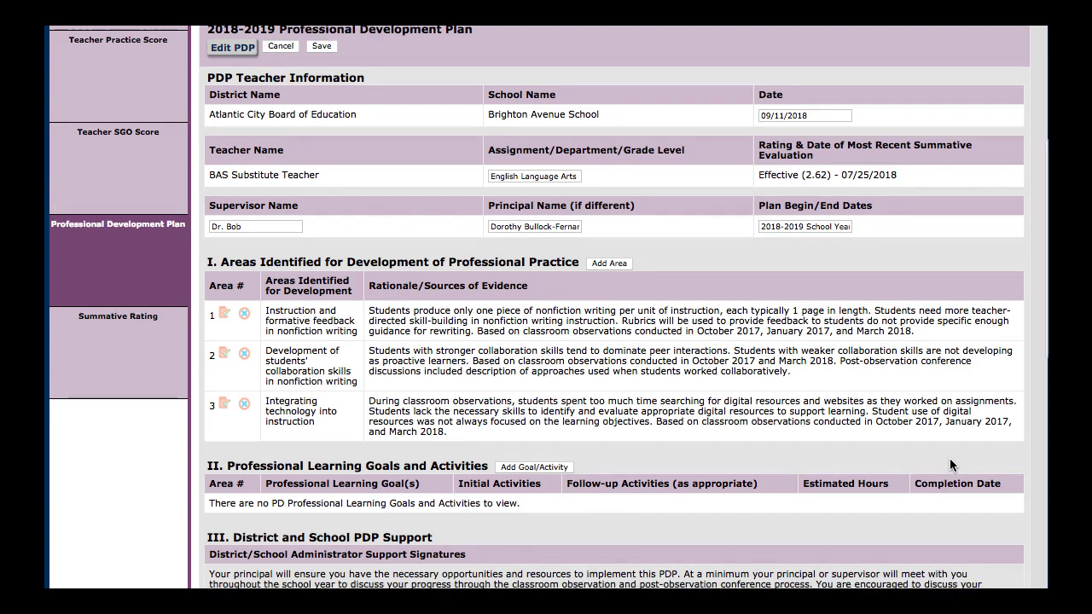
pyautogui.scroll(-2, 950, 458)
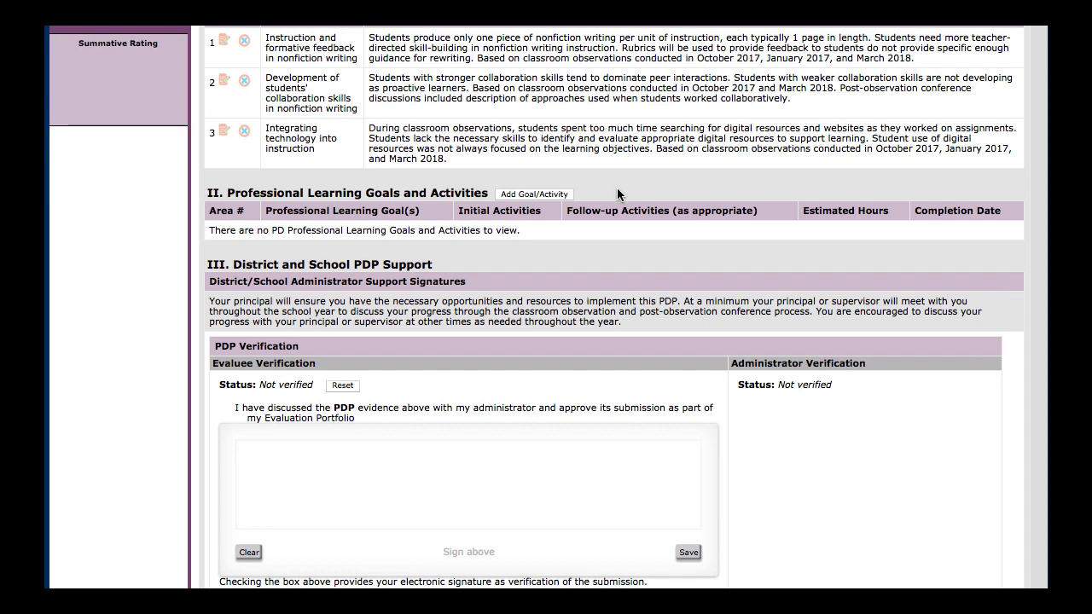
pyautogui.click(555, 200)
# Assign the new professional learning goal entry to area 1
pyautogui.scroll(-3, 608, 441)
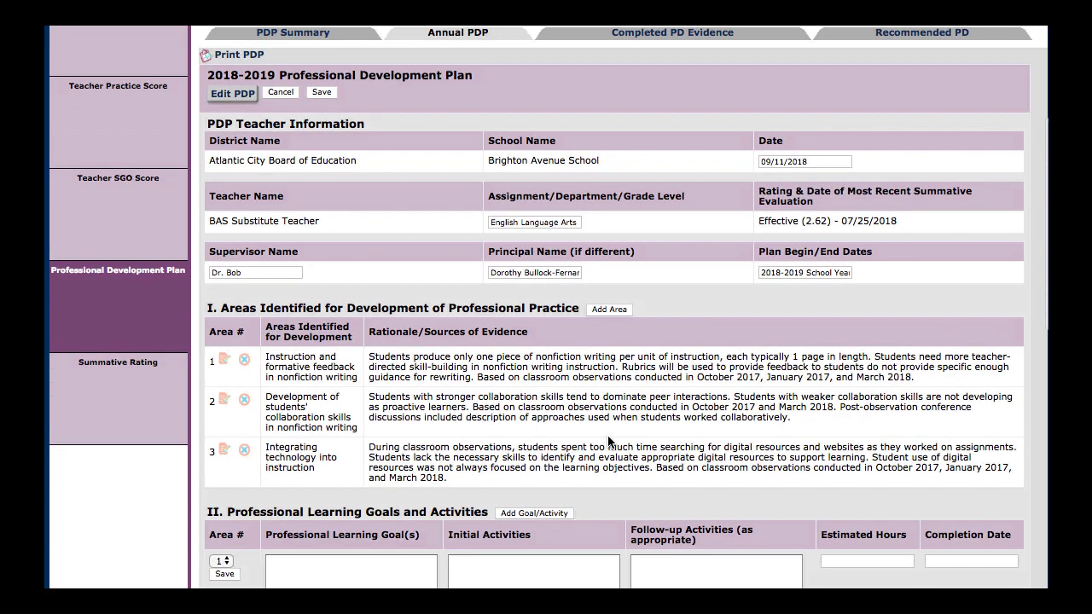
pyautogui.scroll(-5, 608, 441)
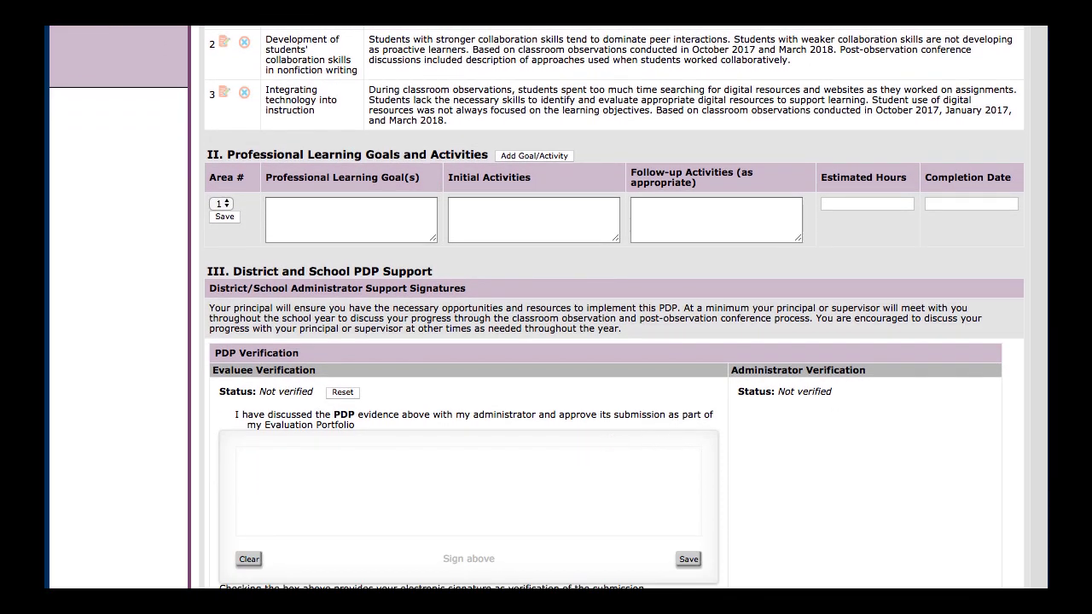
pyautogui.click(223, 203)
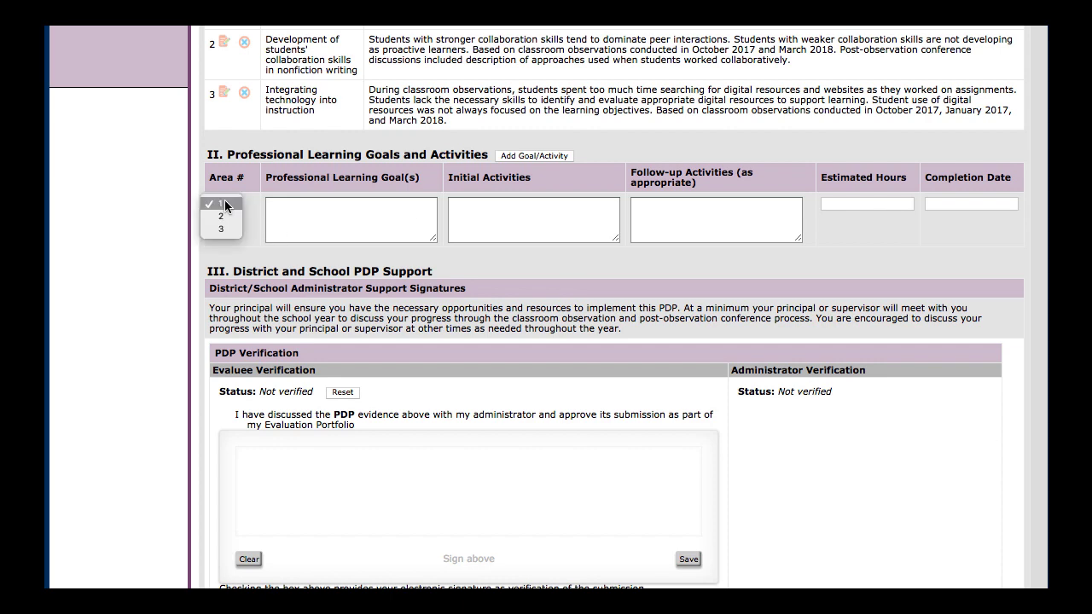
pyautogui.click(223, 204)
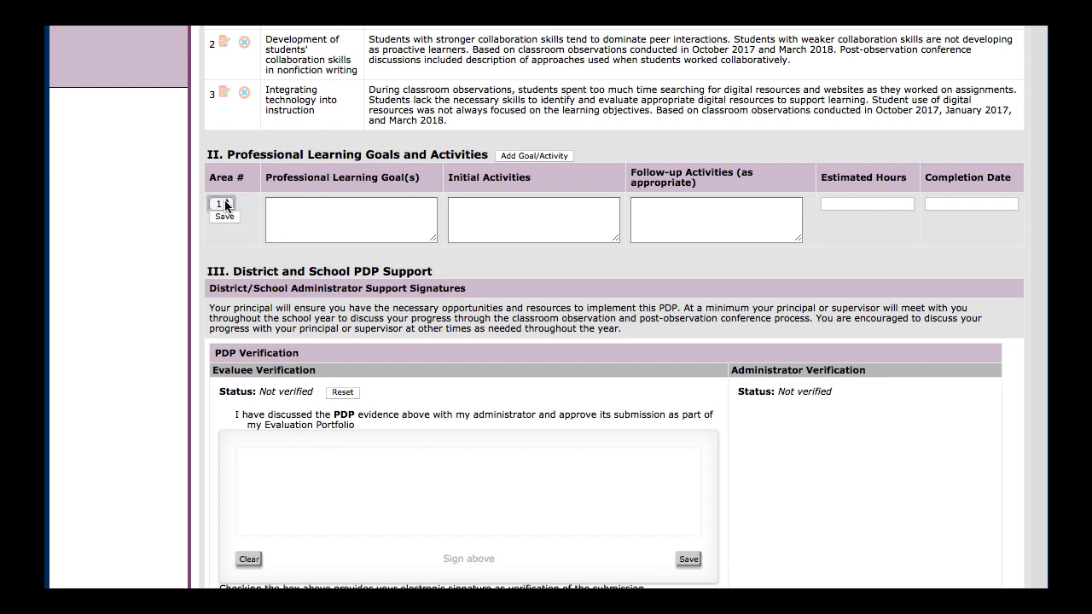
pyautogui.scroll(2, 226, 209)
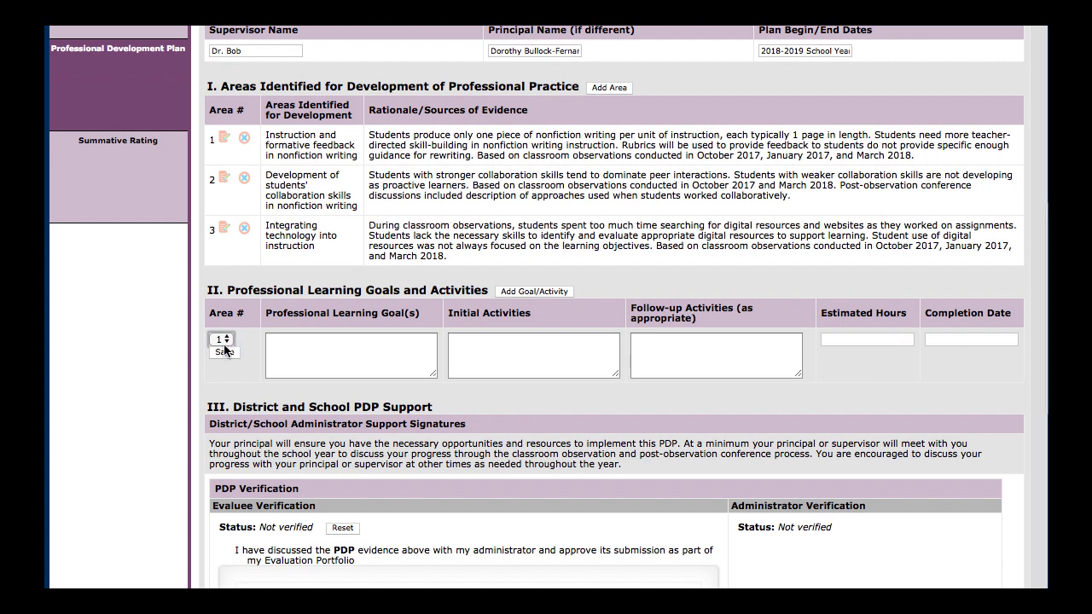
pyautogui.click(224, 341)
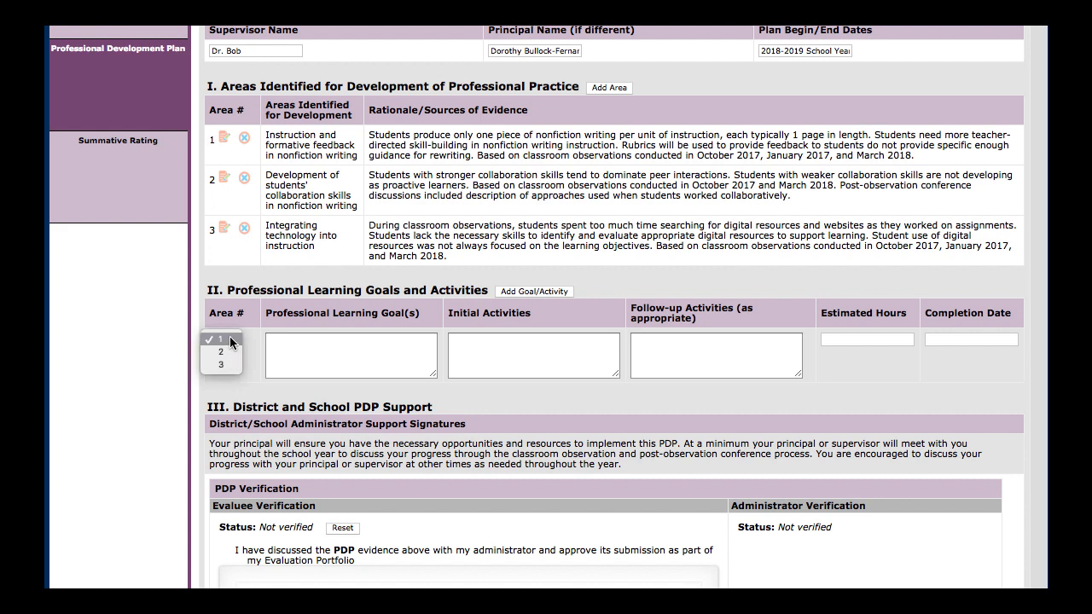
pyautogui.click(229, 339)
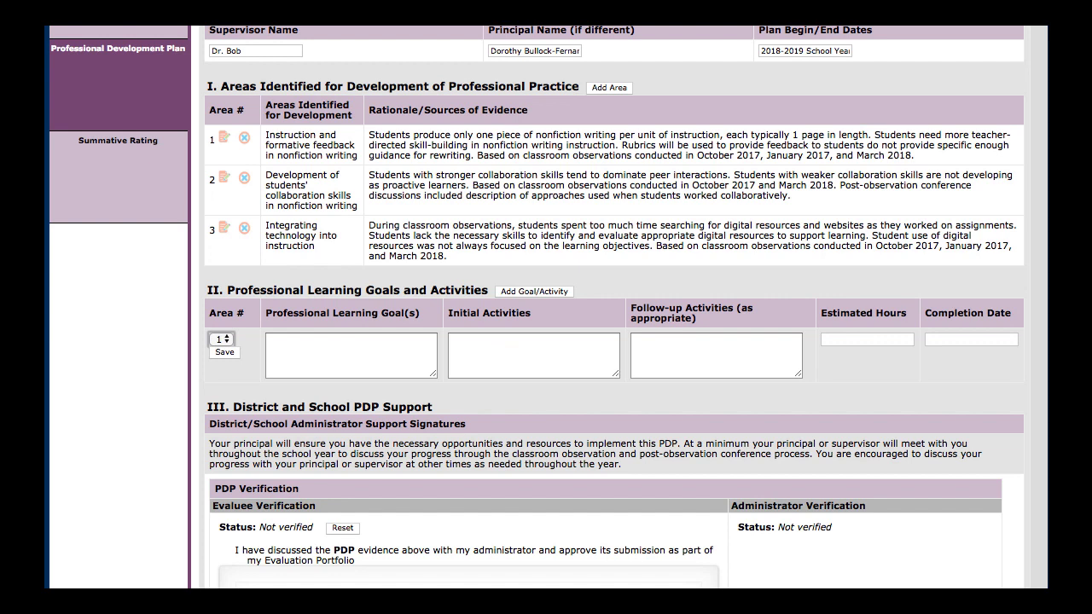
# Copy "Differentiate learning objectives and formative feedback in accordance with students' learning needs in nonfiction writing" from the notes into Professional Learning Goal(s)
pyautogui.press('super+Tab')
pyautogui.scroll(-3, 954, 461)
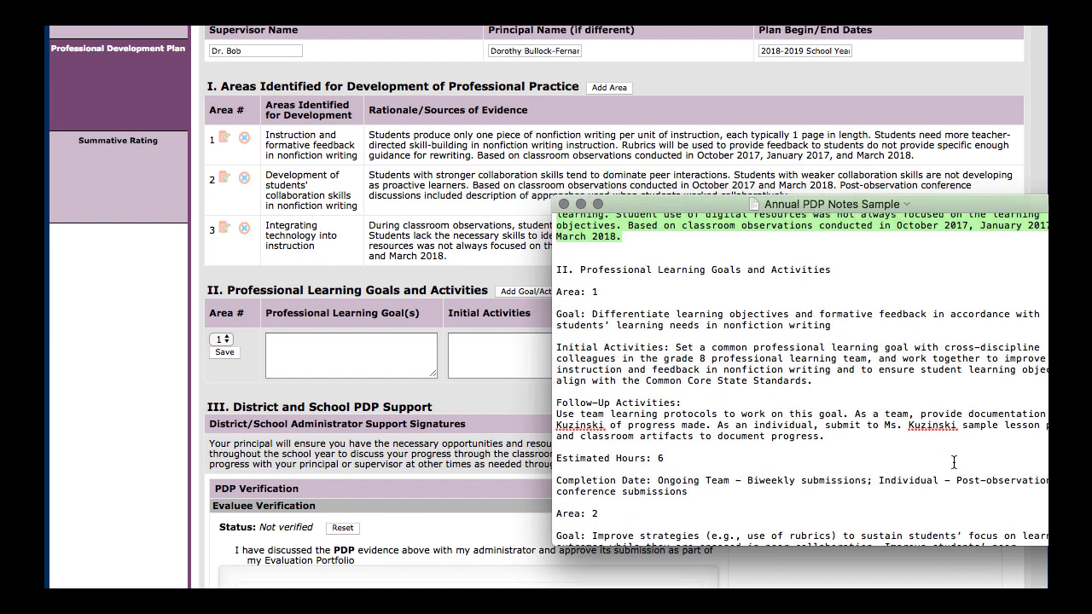
pyautogui.scroll(-1, 954, 461)
pyautogui.moveTo(592, 299); pyautogui.dragTo(831, 311)
pyautogui.press('super+c')
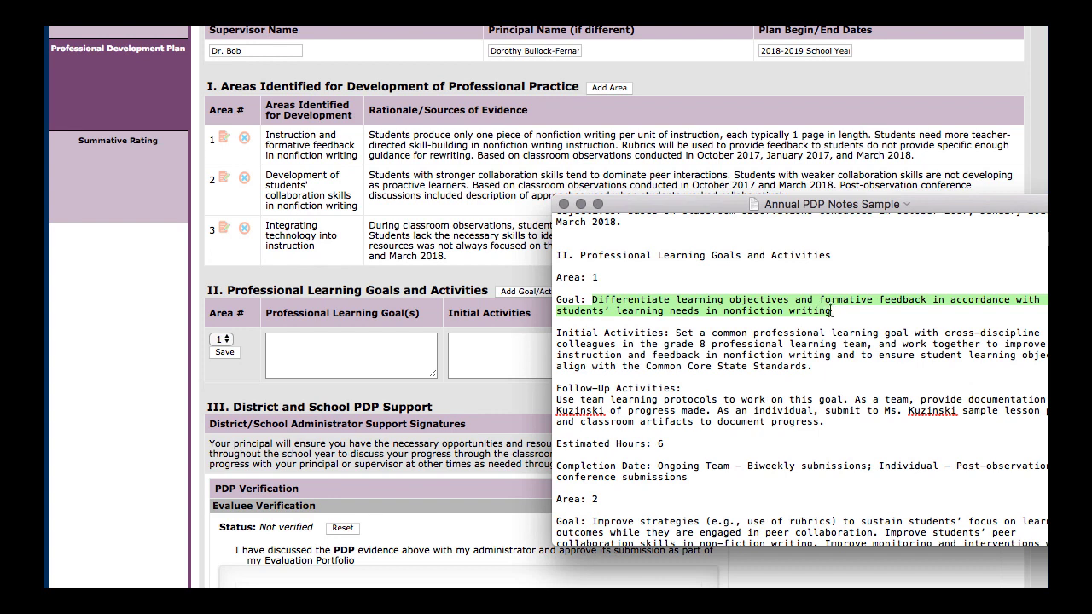
pyautogui.click(359, 362)
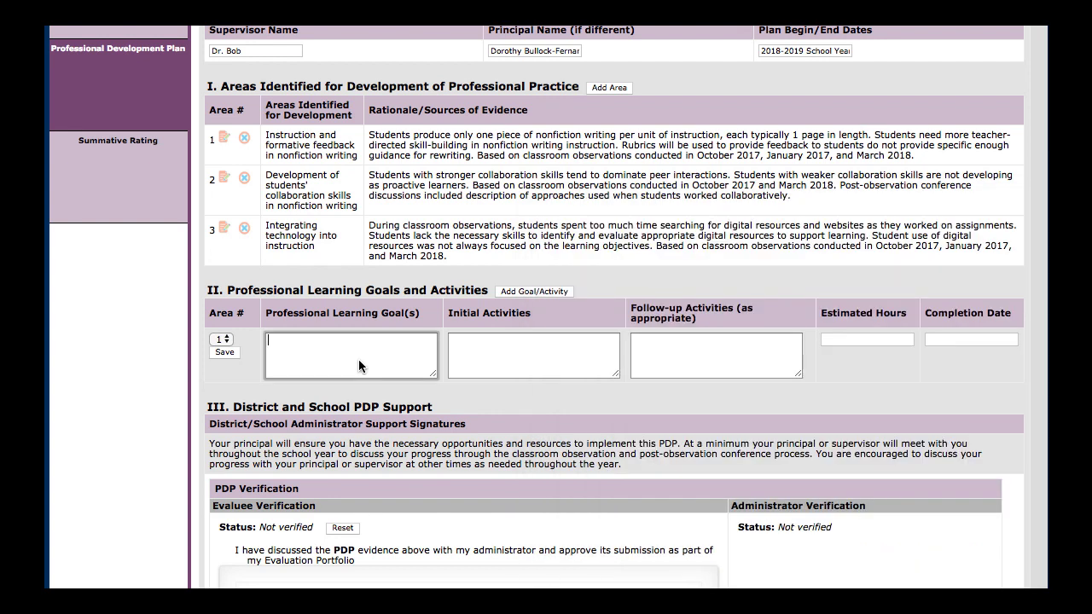
pyautogui.press('super+v')
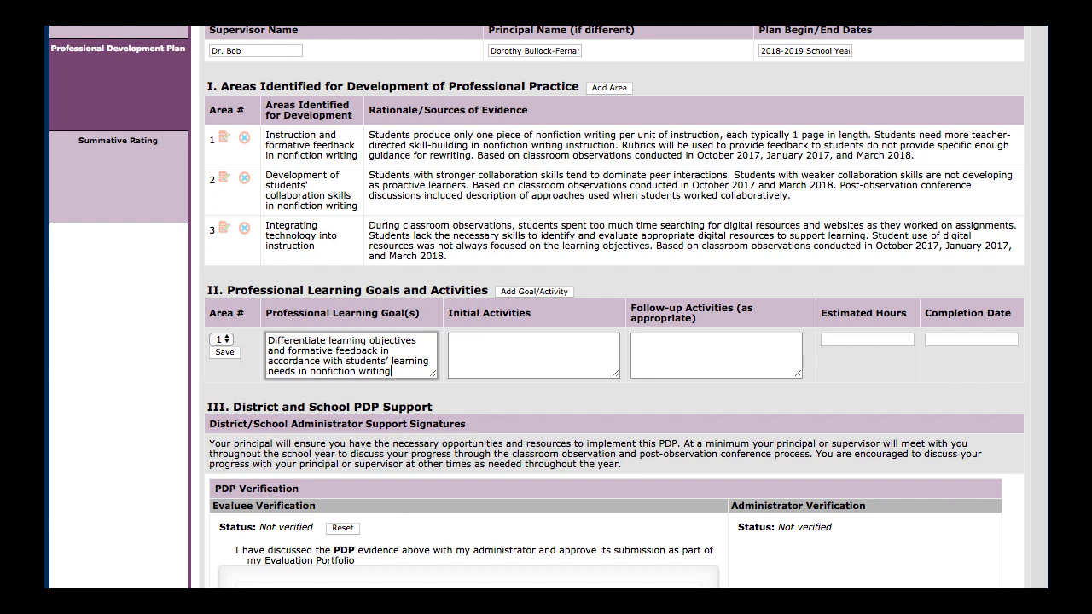
# Copy the Area 1 initial activities text from the Annual PDP Notes Sample document into the goal entry's Initial Activities
pyautogui.press('super+Tab')
pyautogui.moveTo(676, 333); pyautogui.dragTo(810, 365)
pyautogui.press('super+Tab')
pyautogui.click(470, 342)
pyautogui.hotkey('ctrl', 'v')
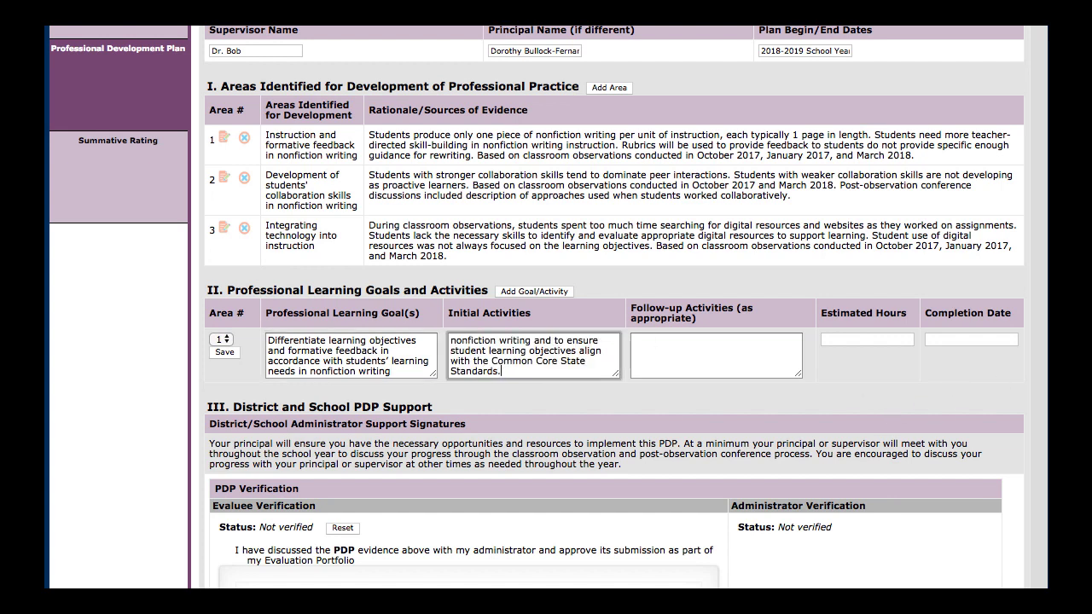
# Copy the Area 1 follow-up activities paragraph from the Annual PDP Notes Sample document into the goal entry's Follow-up Activities
pyautogui.press('super+Tab')
pyautogui.click(556, 399)
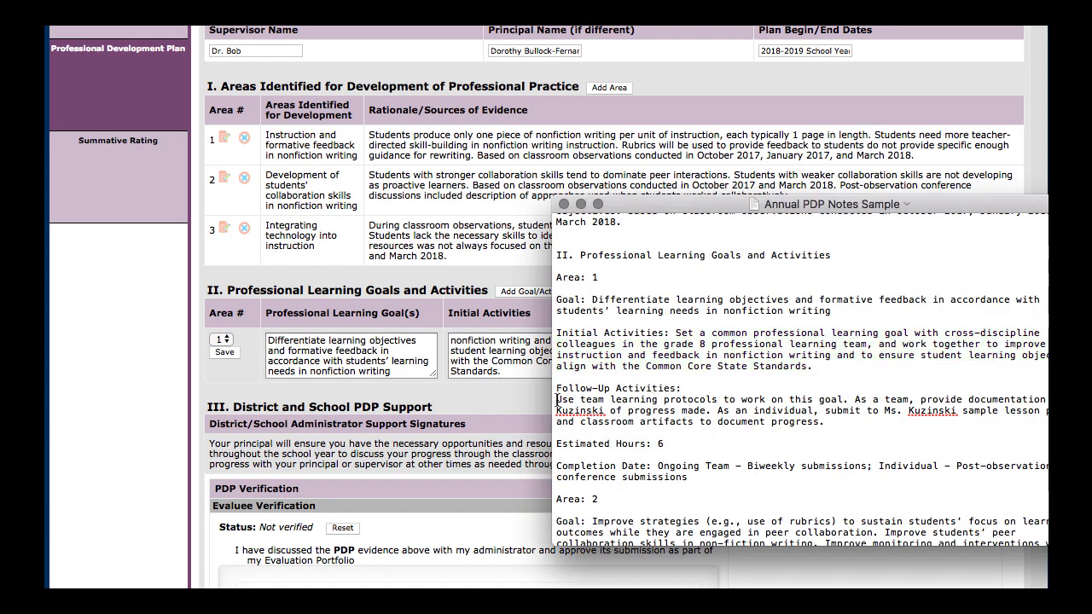
pyautogui.moveTo(556, 398); pyautogui.dragTo(824, 426)
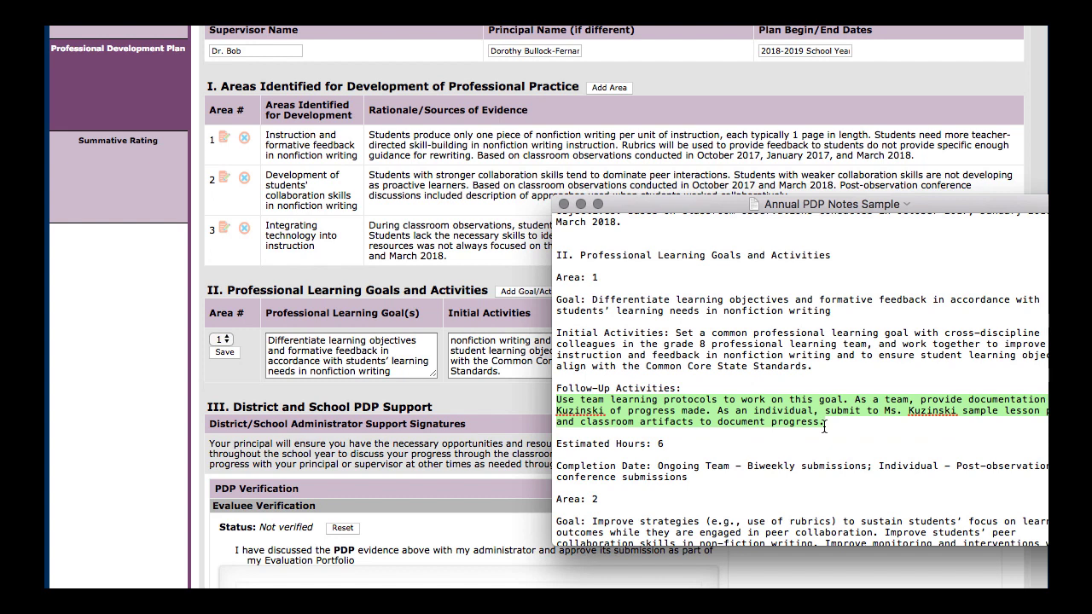
pyautogui.press('super+c')
pyautogui.click(449, 387)
pyautogui.click(715, 356)
pyautogui.press('super+v')
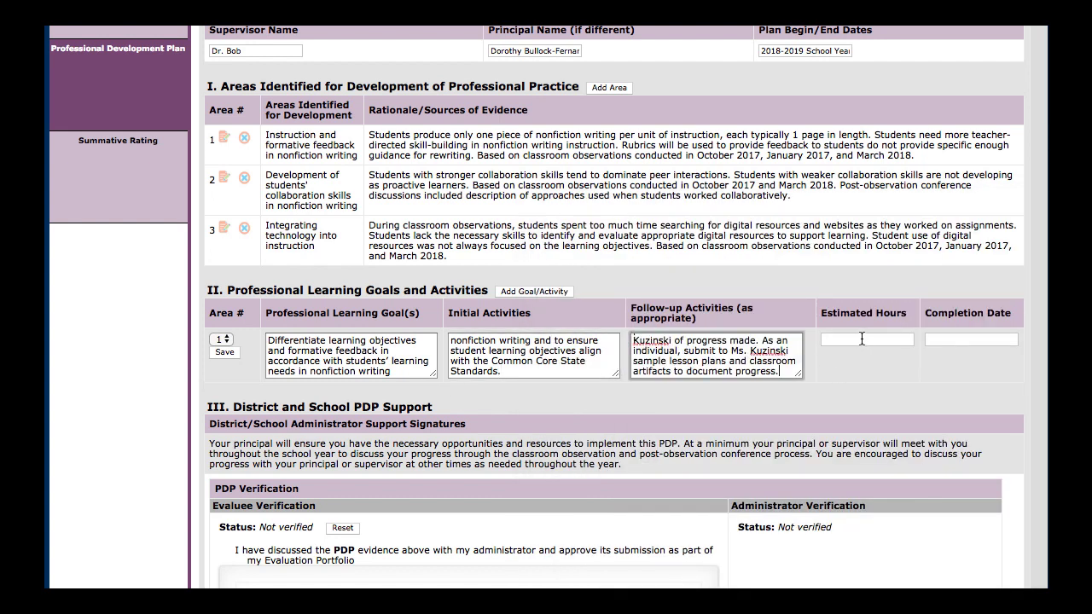
# Set the area 1 goal entry's estimated hours to 6
pyautogui.click(861, 339)
pyautogui.write('6')
pyautogui.click(843, 358)
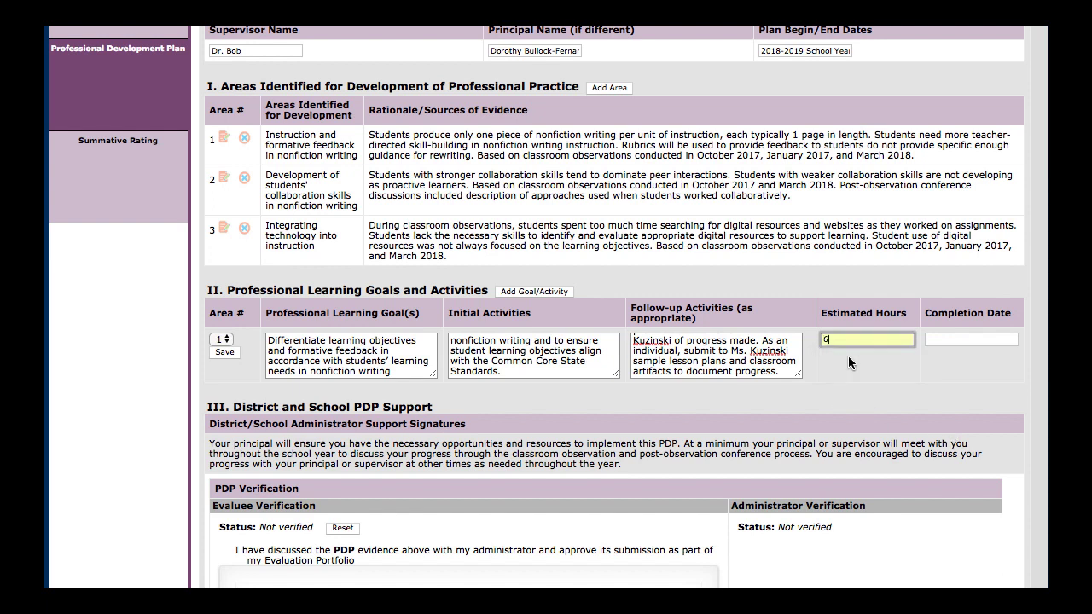
# Copy the completion date "Ongoing Team - Biweekly submissions; Individual - Post-observation conference submissions" from the notes and save the area 1 goal entry
pyautogui.press('super+Tab')
pyautogui.scroll(-2, 651, 447)
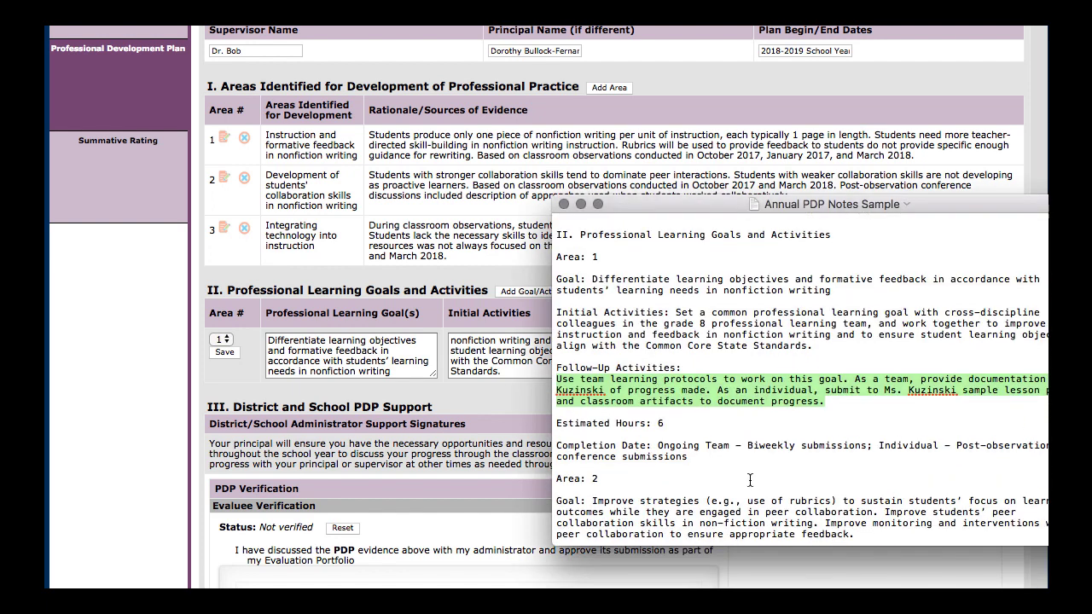
pyautogui.moveTo(657, 436); pyautogui.dragTo(687, 447)
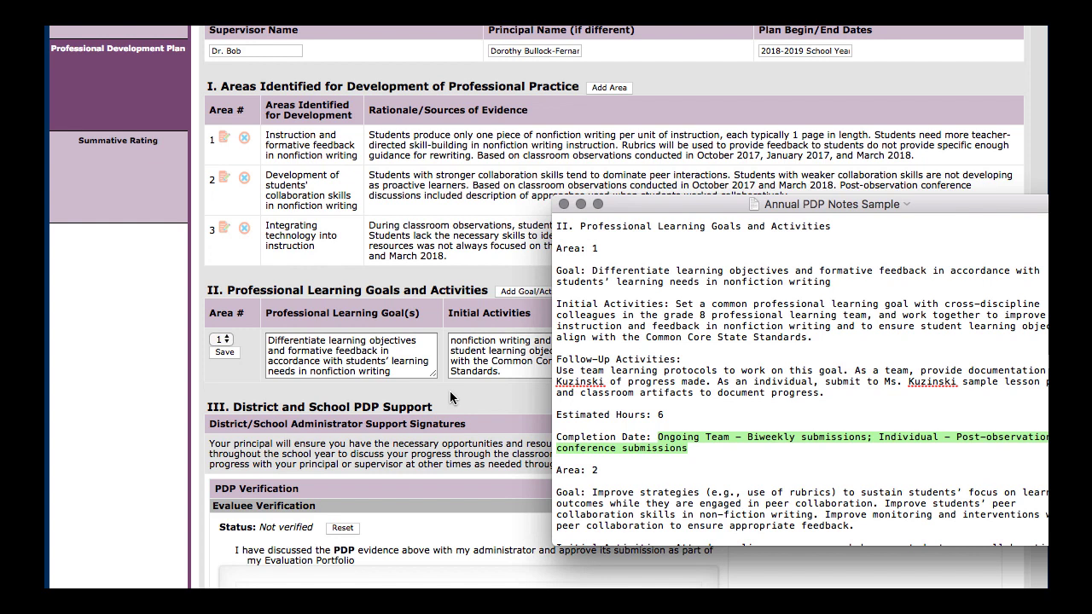
pyautogui.click(450, 398)
pyautogui.click(971, 340)
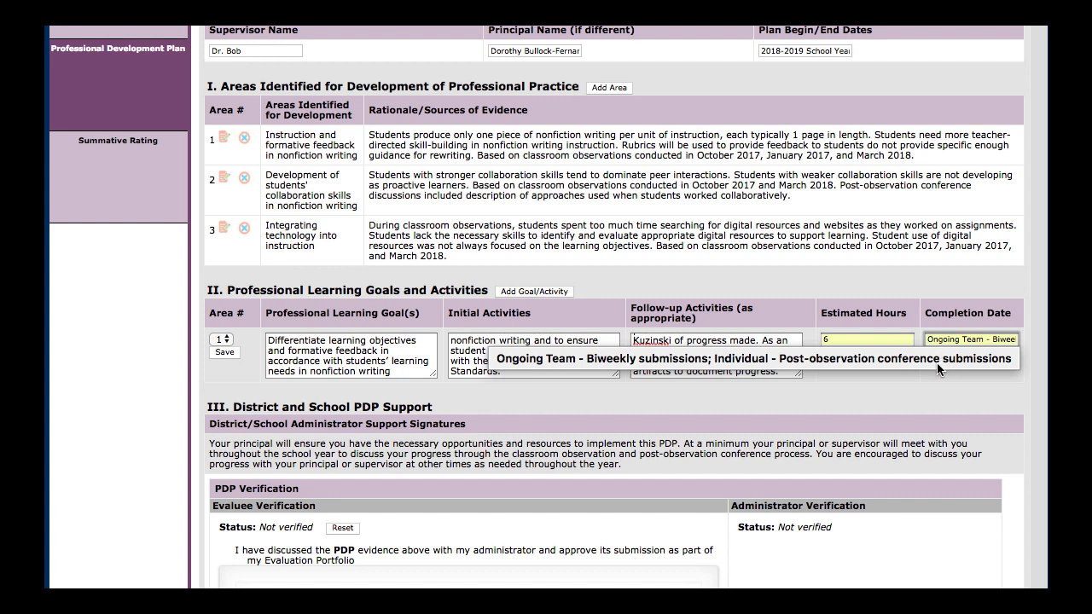
pyautogui.click(936, 362)
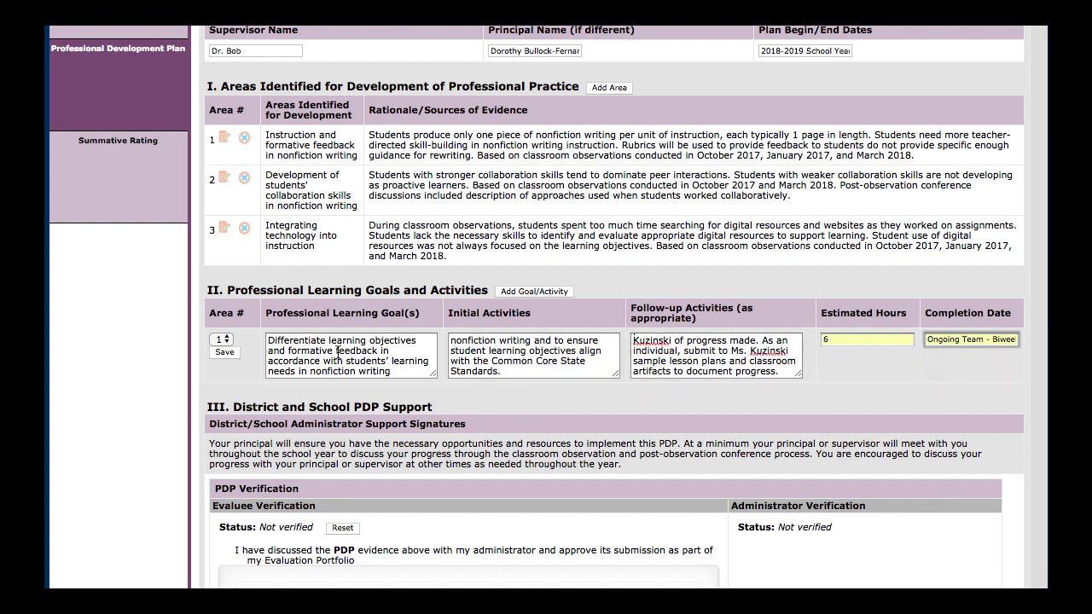
pyautogui.click(226, 352)
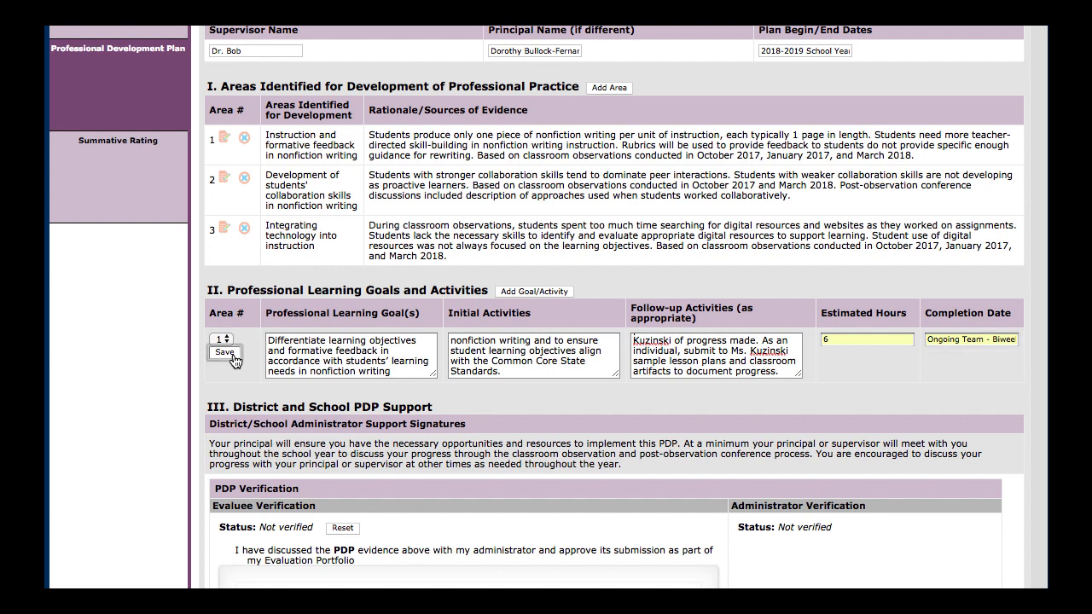
# Review the plan's teacher information, identified areas, learning goals and activities for all three areas, and the PDP Verification section
pyautogui.scroll(-10, 487, 358)
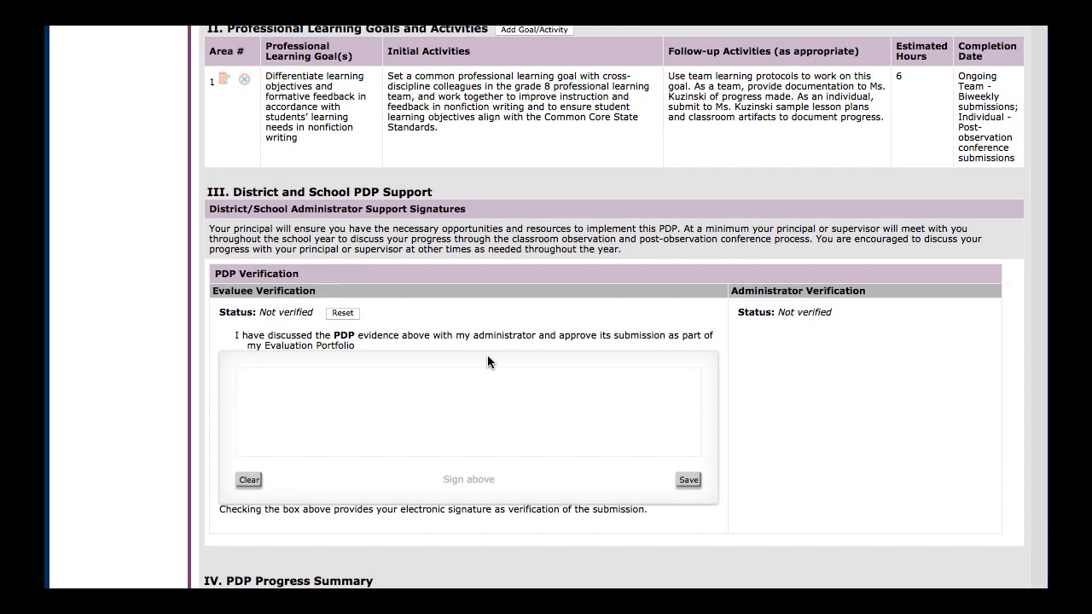
pyautogui.scroll(1, 488, 358)
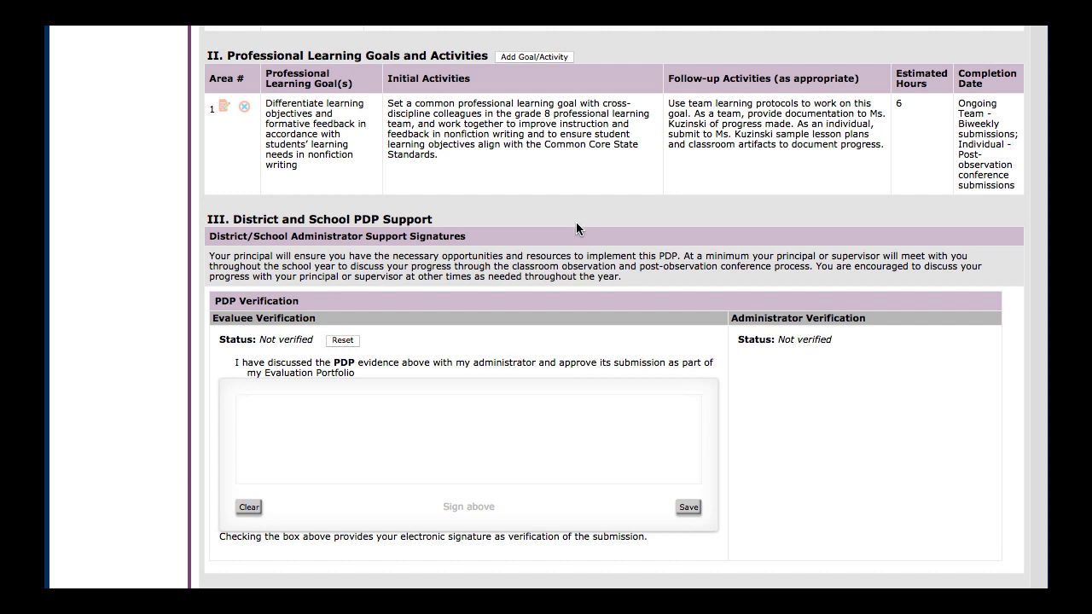
pyautogui.scroll(-1, 576, 229)
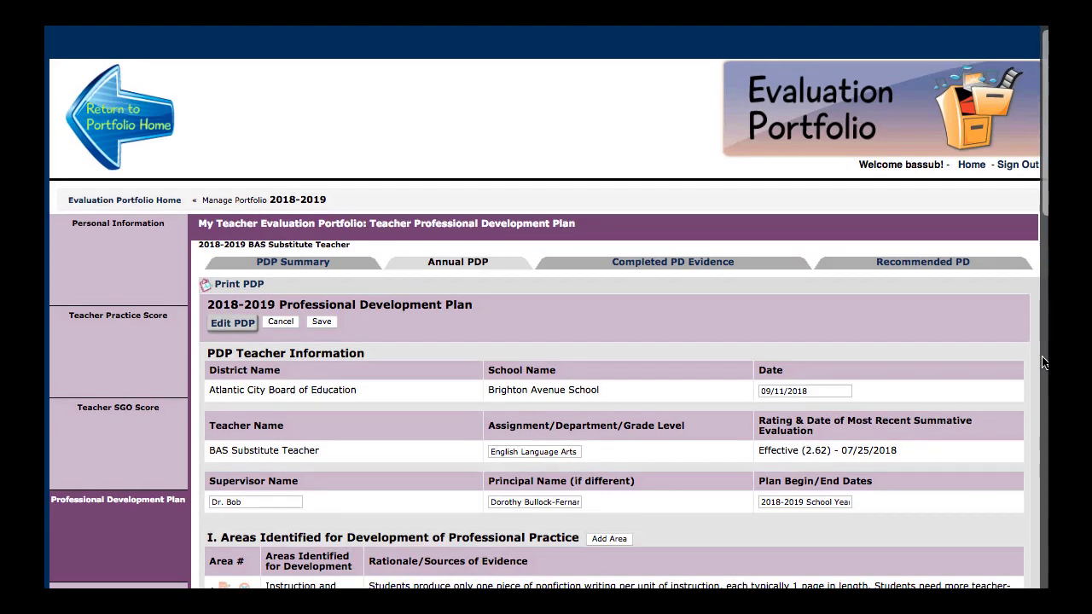
pyautogui.scroll(-3, 1042, 363)
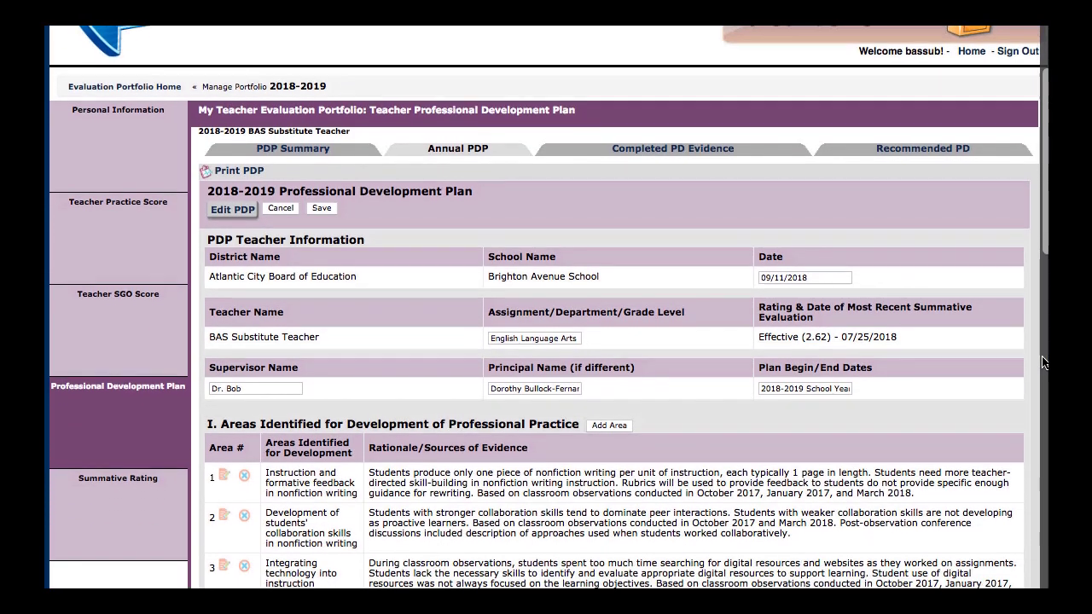
pyautogui.scroll(-4, 1042, 363)
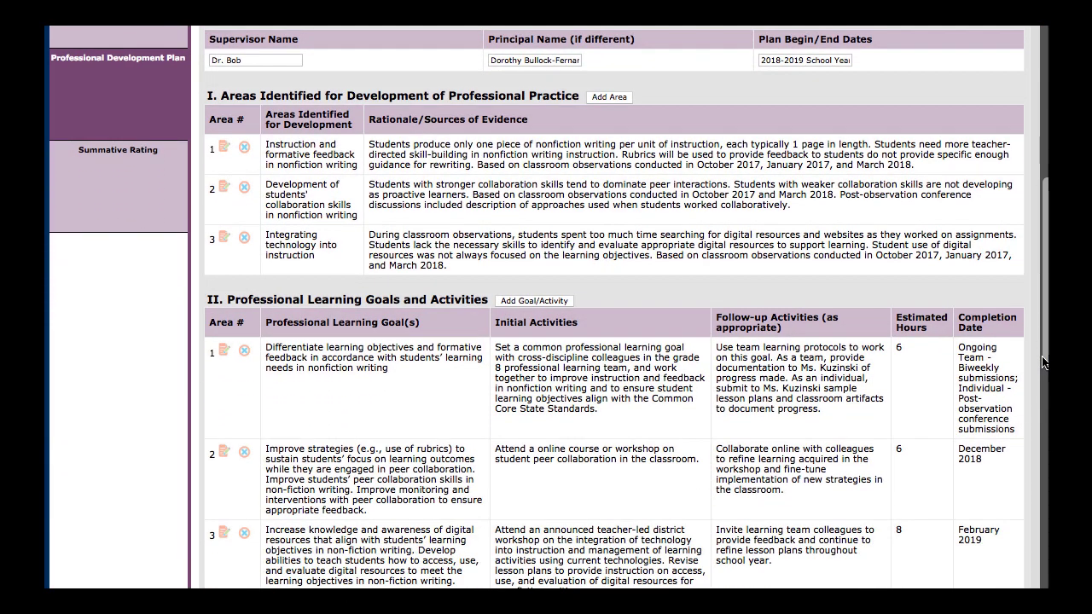
pyautogui.scroll(-1, 1042, 363)
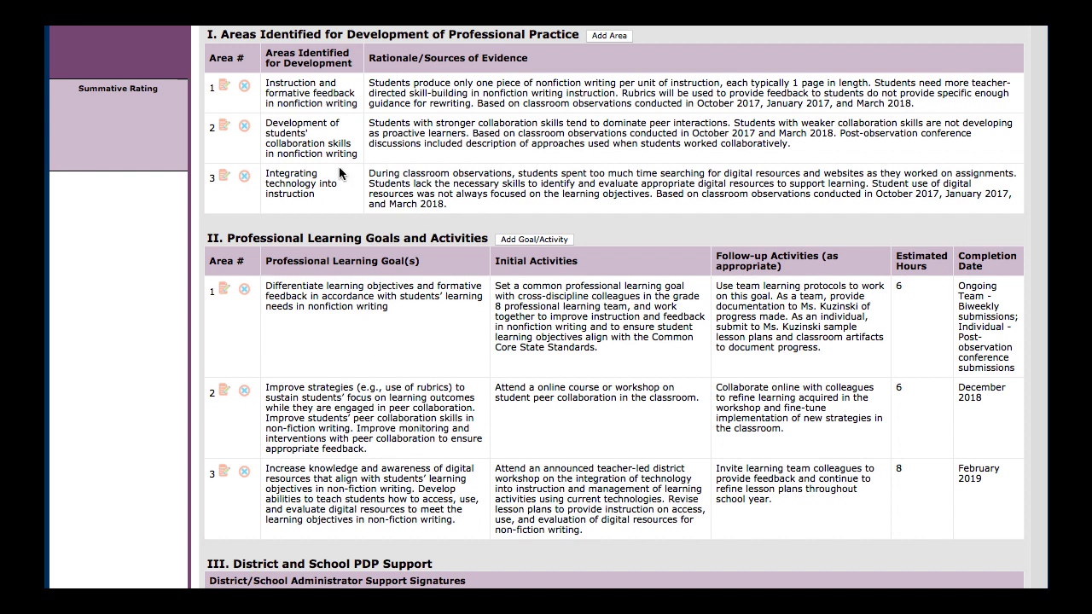
pyautogui.scroll(1, 435, 307)
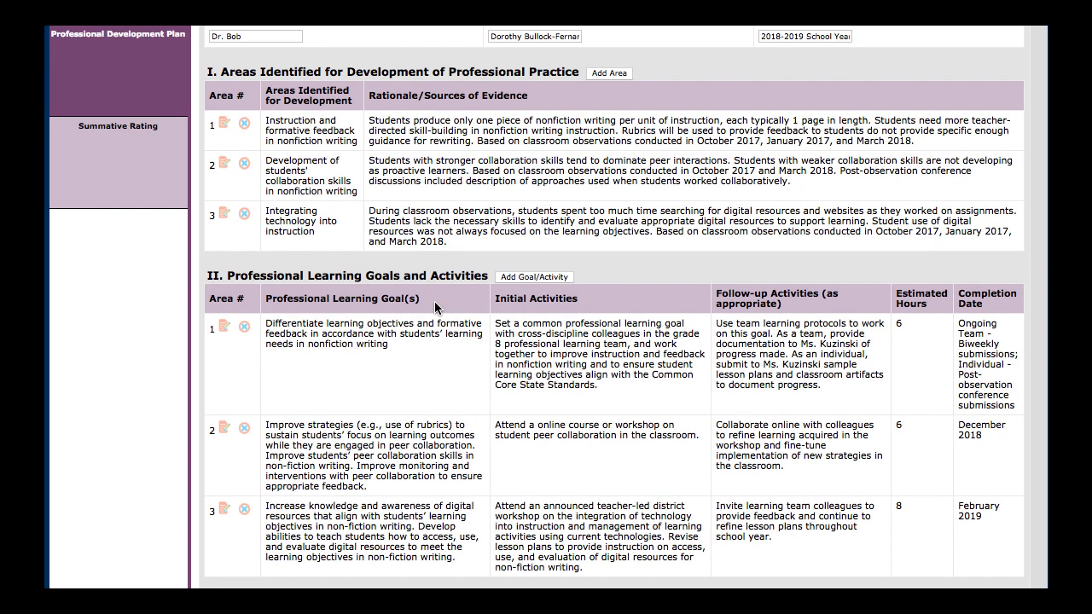
pyautogui.scroll(-4, 434, 308)
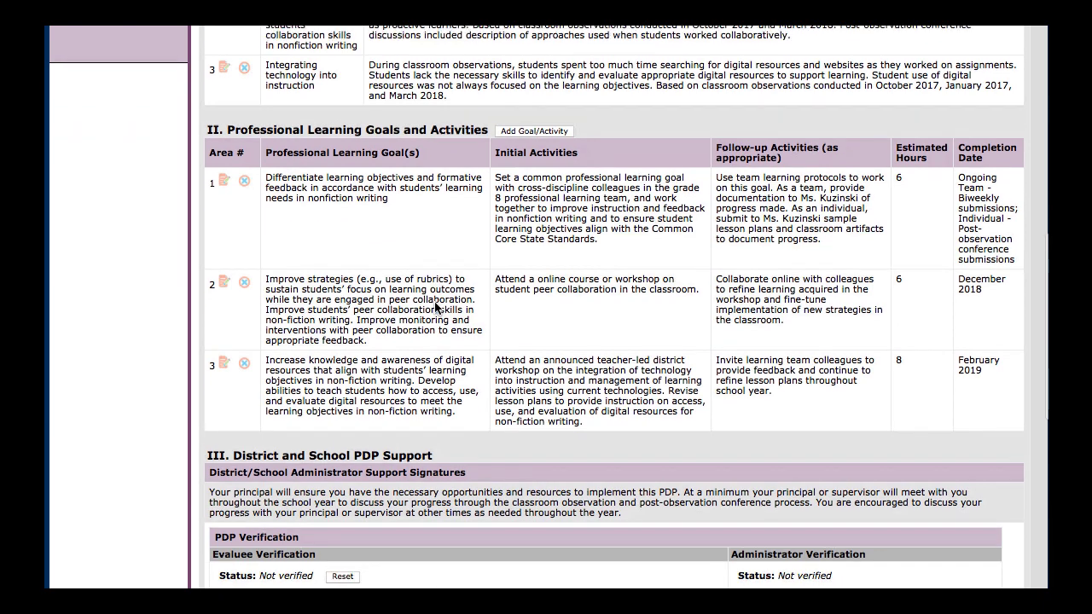
pyautogui.scroll(-3, 435, 307)
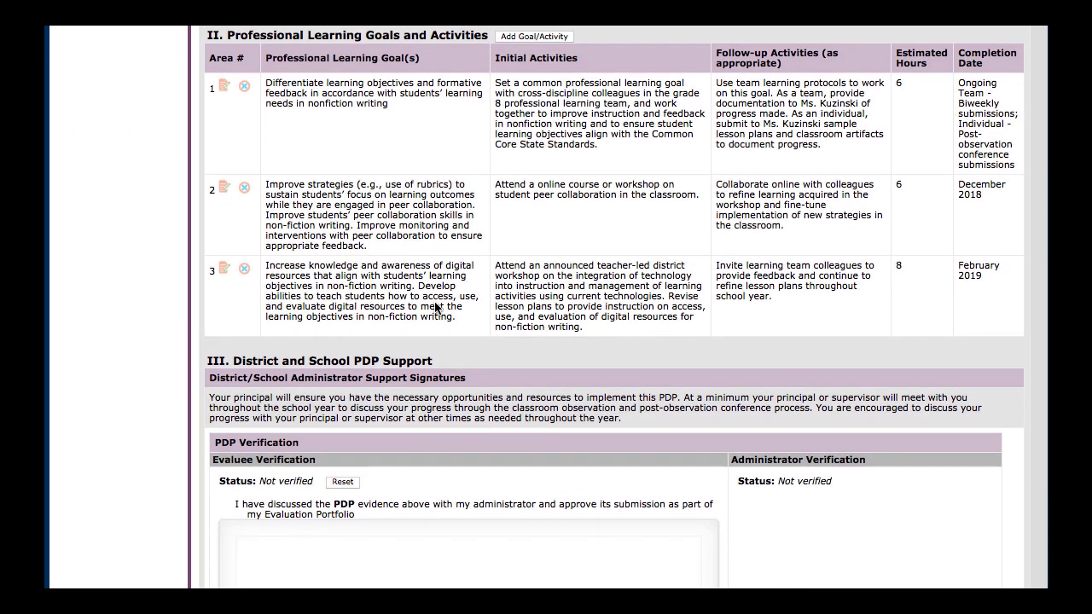
pyautogui.scroll(-5, 435, 307)
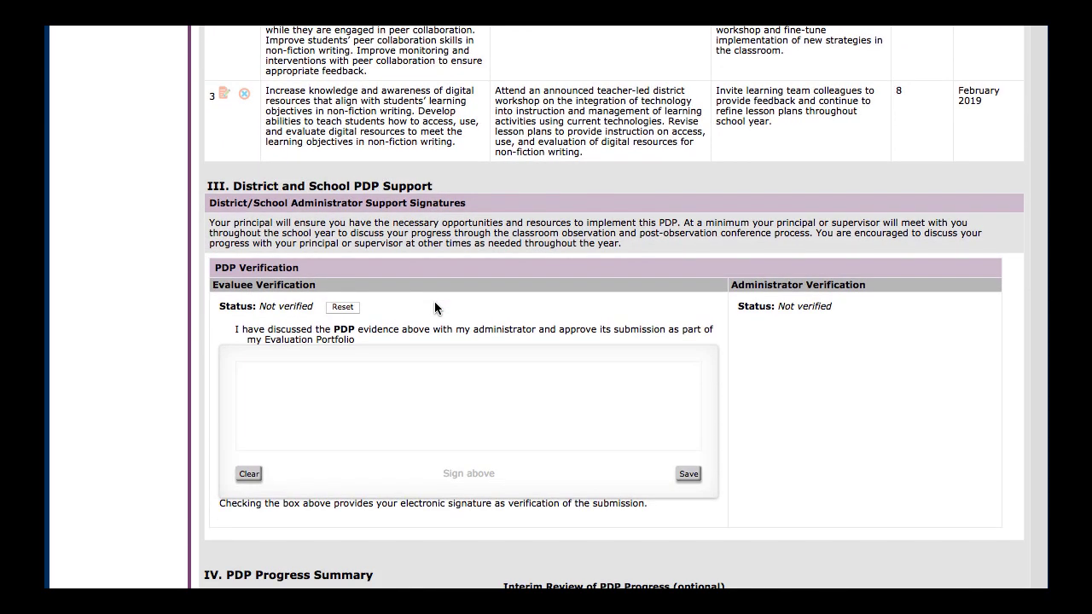
# Draw the teacher's signature in the Evaluee Verification box under PDP Verification and save it
pyautogui.scroll(-1, 288, 384)
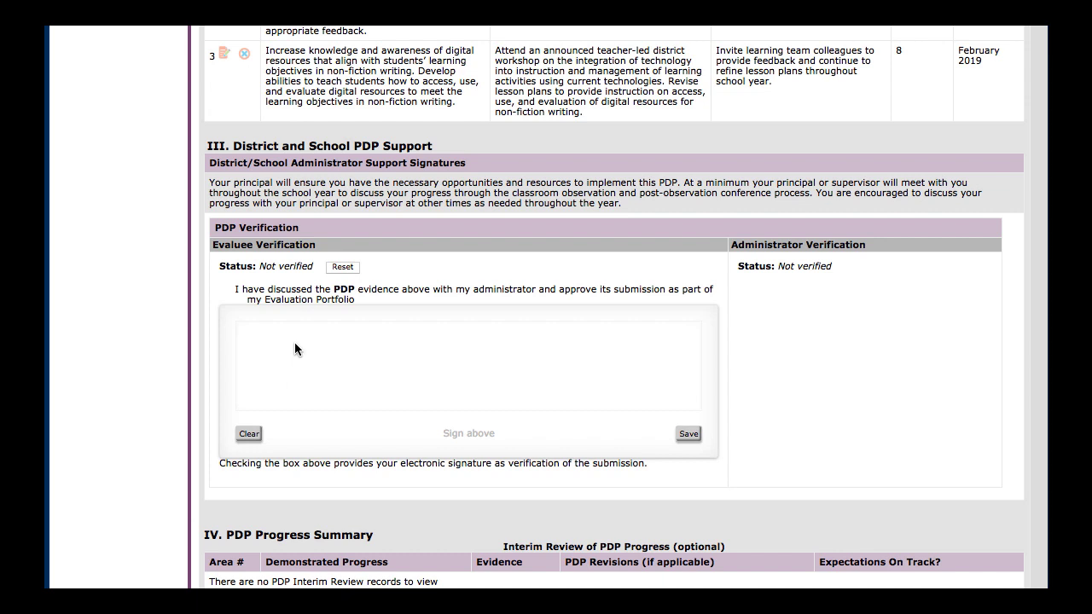
pyautogui.moveTo(297, 346)
pyautogui.mouseDown()
pyautogui.moveTo(292, 379)
pyautogui.moveTo(307, 348)
pyautogui.moveTo(321, 360)
pyautogui.mouseUp()
pyautogui.moveTo(255, 389); pyautogui.dragTo(325, 365)
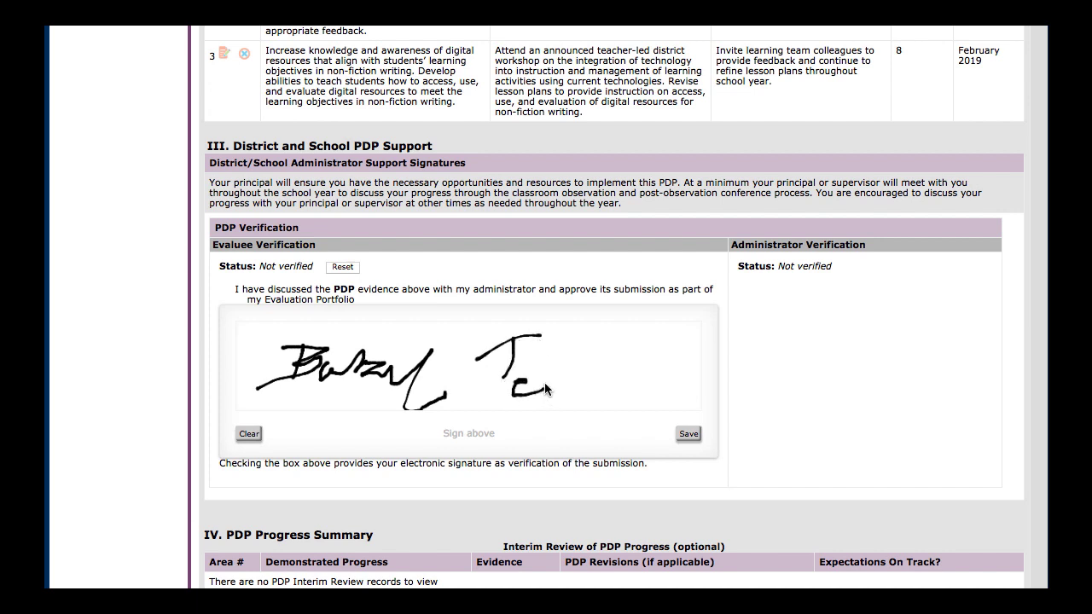
pyautogui.moveTo(586, 378); pyautogui.dragTo(606, 379)
pyautogui.click(687, 435)
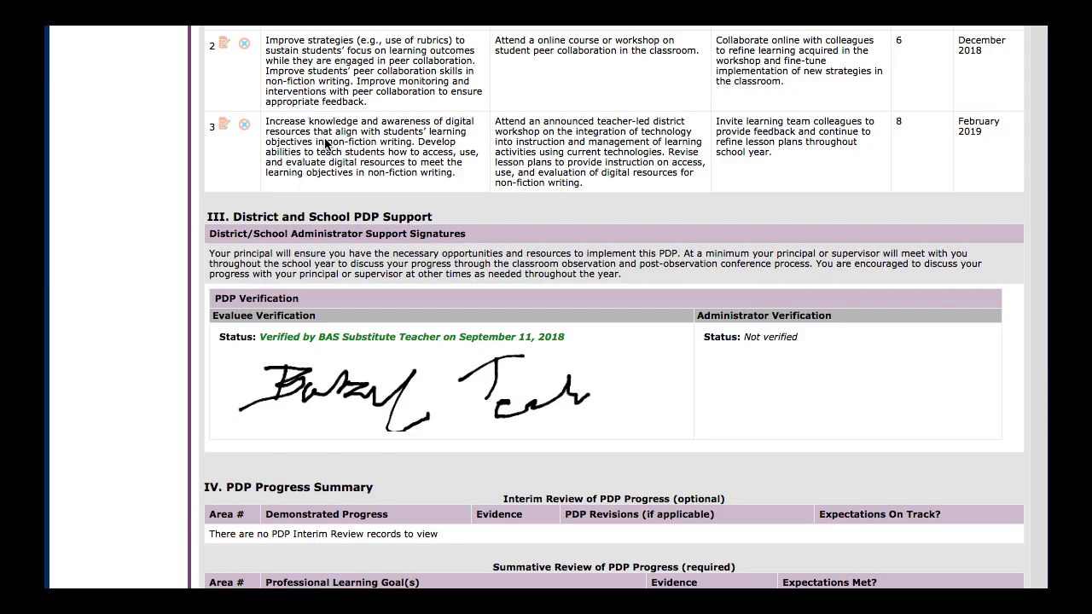
# Save the 2018-2019 Professional Development Plan and finish editing it
pyautogui.scroll(5, 326, 143)
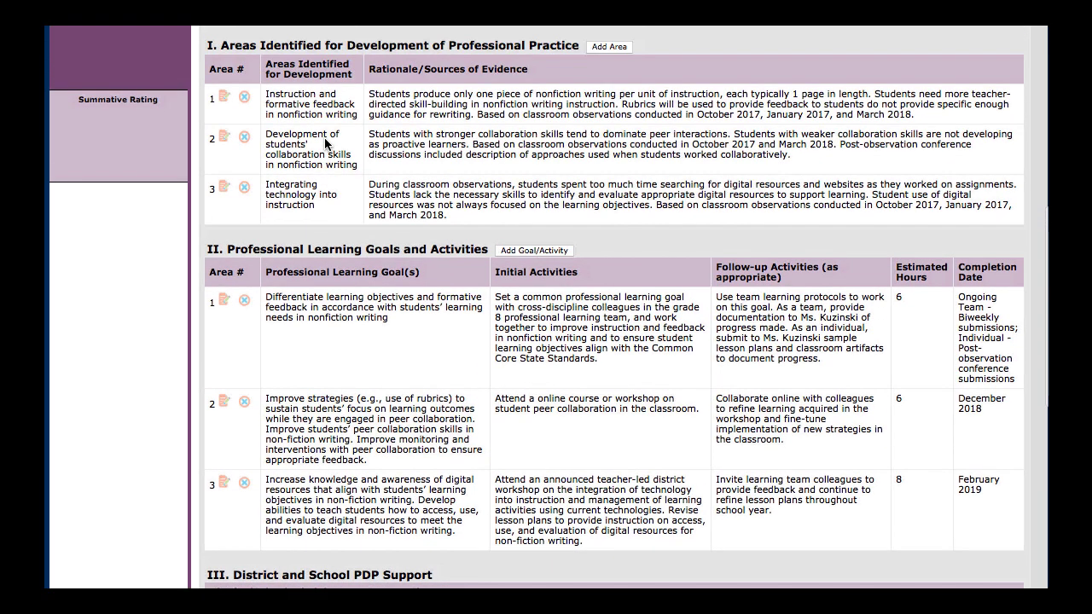
pyautogui.scroll(5, 325, 143)
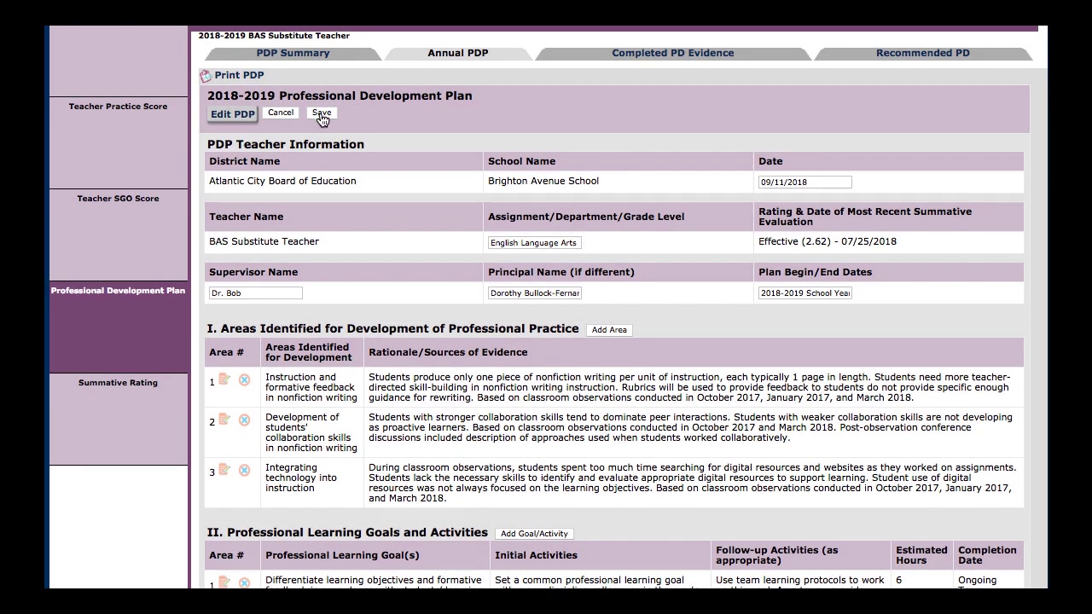
pyautogui.click(321, 114)
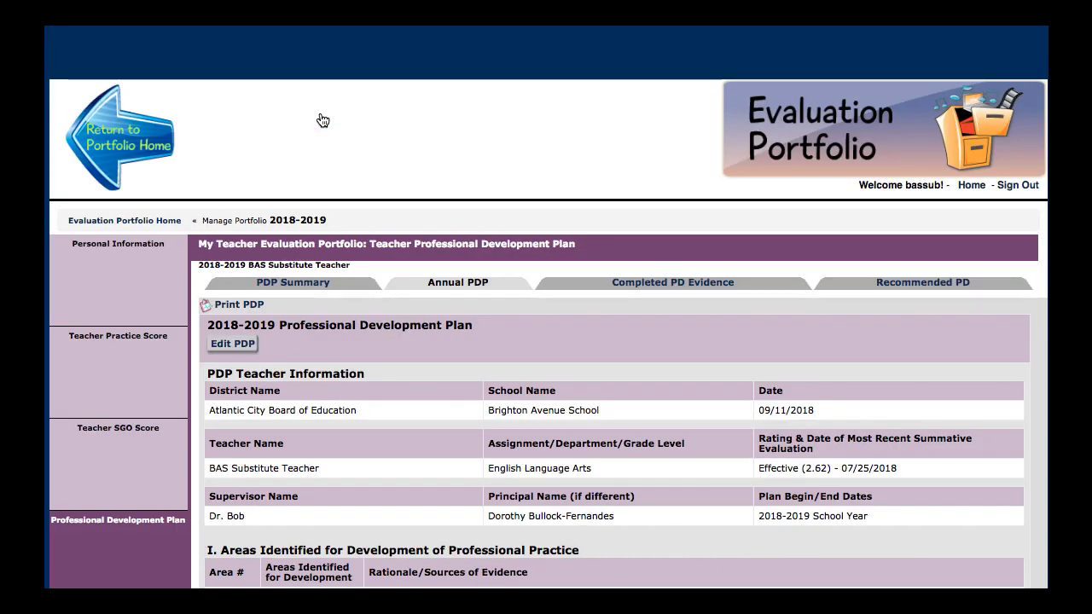
# Examine the saved plan from the teacher information through the evaluee verification to the PDP Progress Summary
pyautogui.scroll(-3, 488, 360)
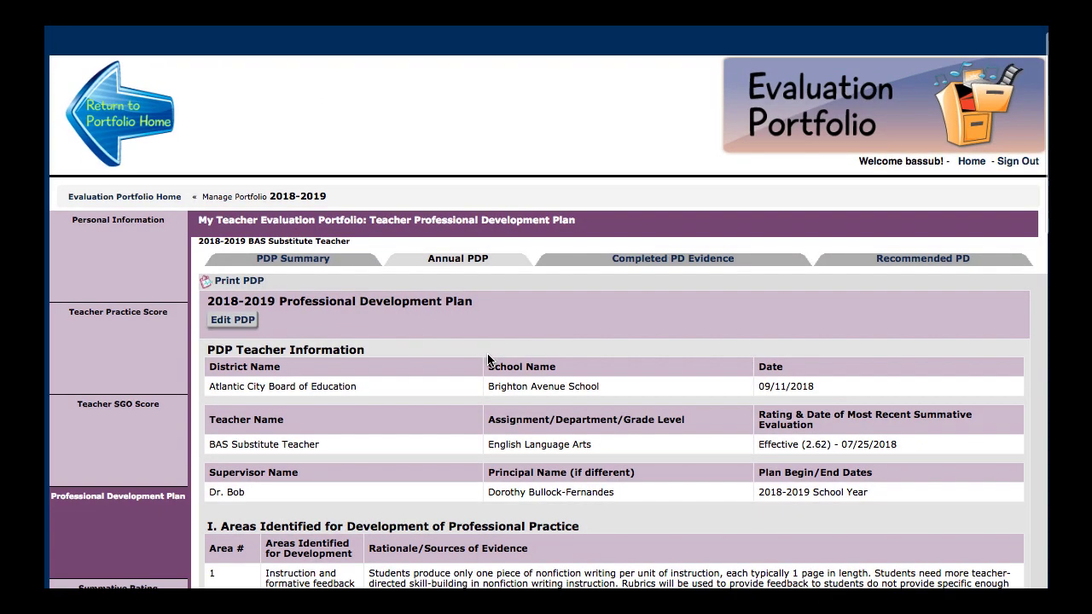
pyautogui.scroll(-1, 488, 360)
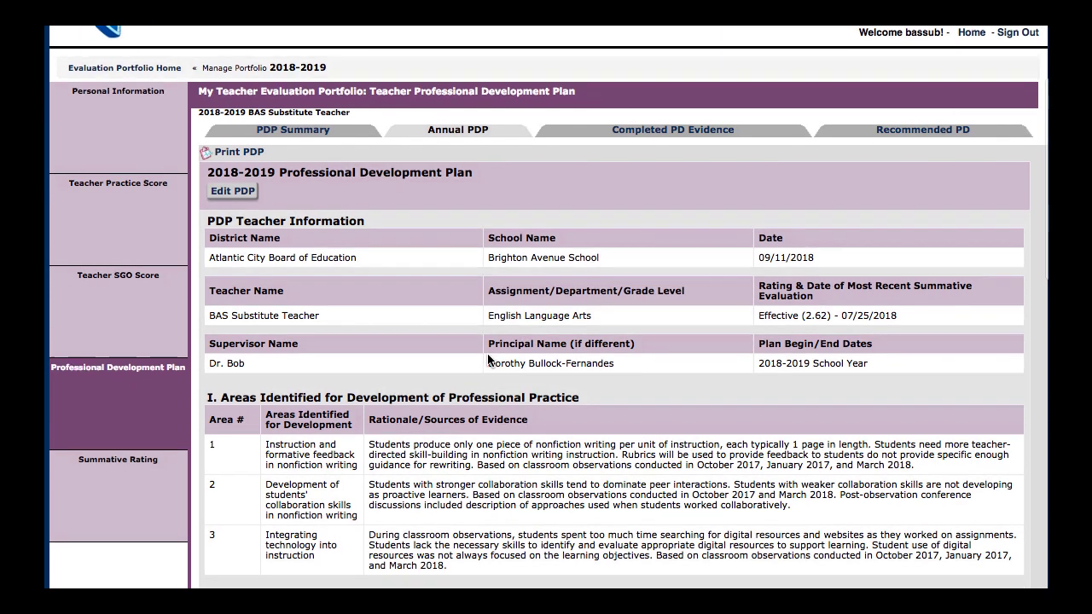
pyautogui.scroll(-2, 488, 359)
pyautogui.scroll(-8, 488, 360)
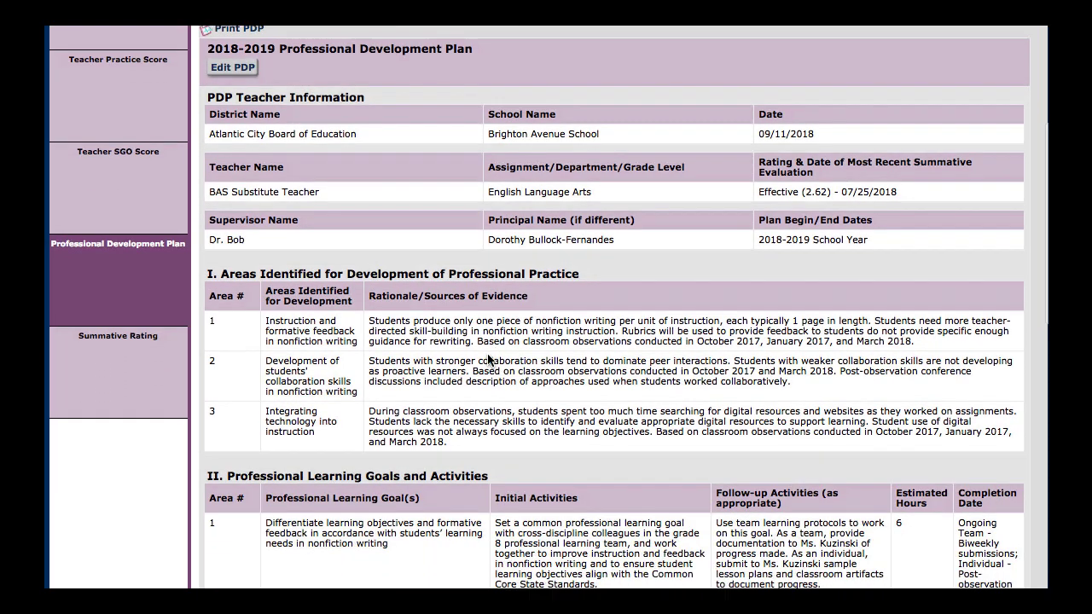
pyautogui.scroll(-5, 488, 360)
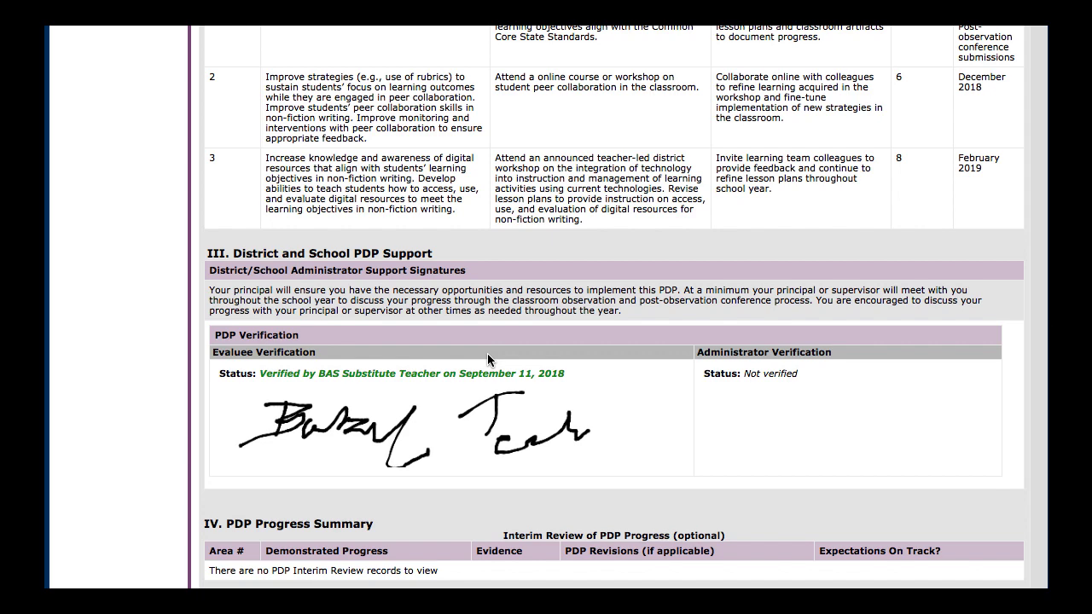
pyautogui.scroll(-5, 488, 360)
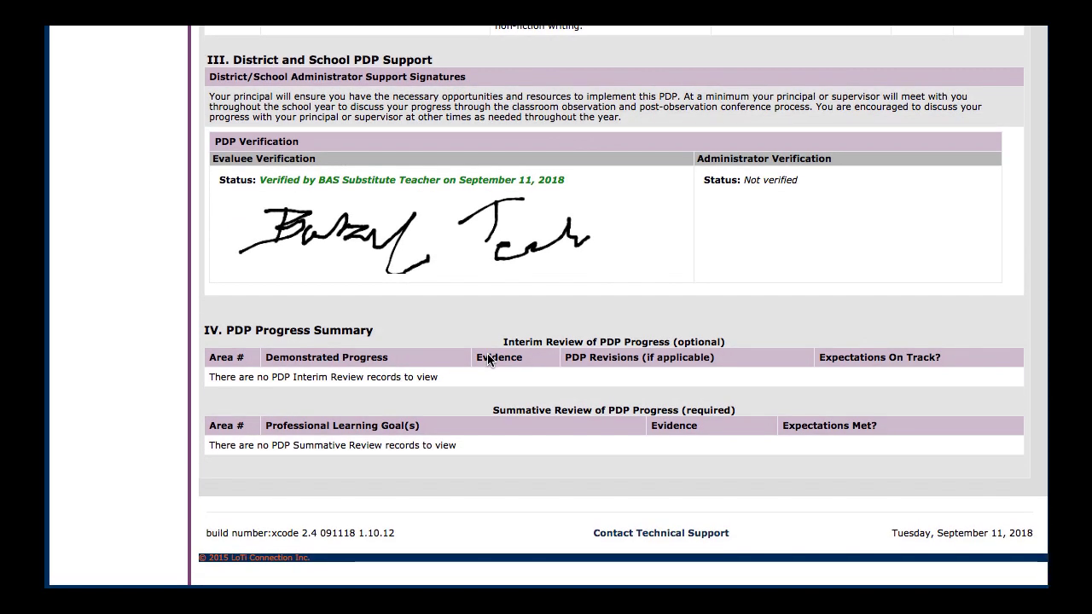
pyautogui.scroll(10, 487, 359)
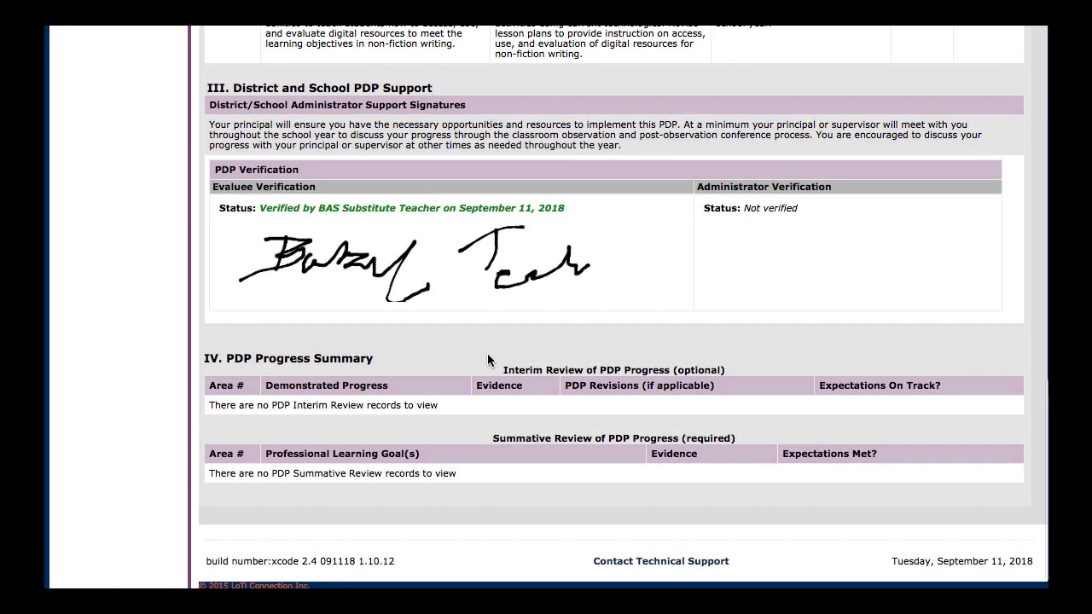
pyautogui.scroll(12, 486, 353)
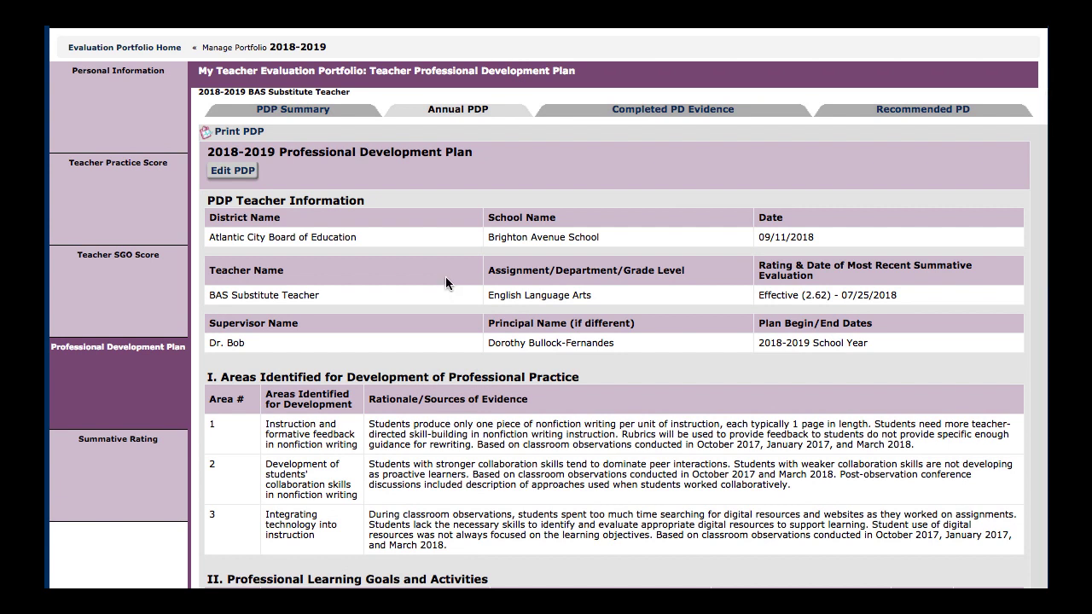
# Turn on the review flag in the PDP Summary to notify the administrator of the changed plan
pyautogui.click(306, 112)
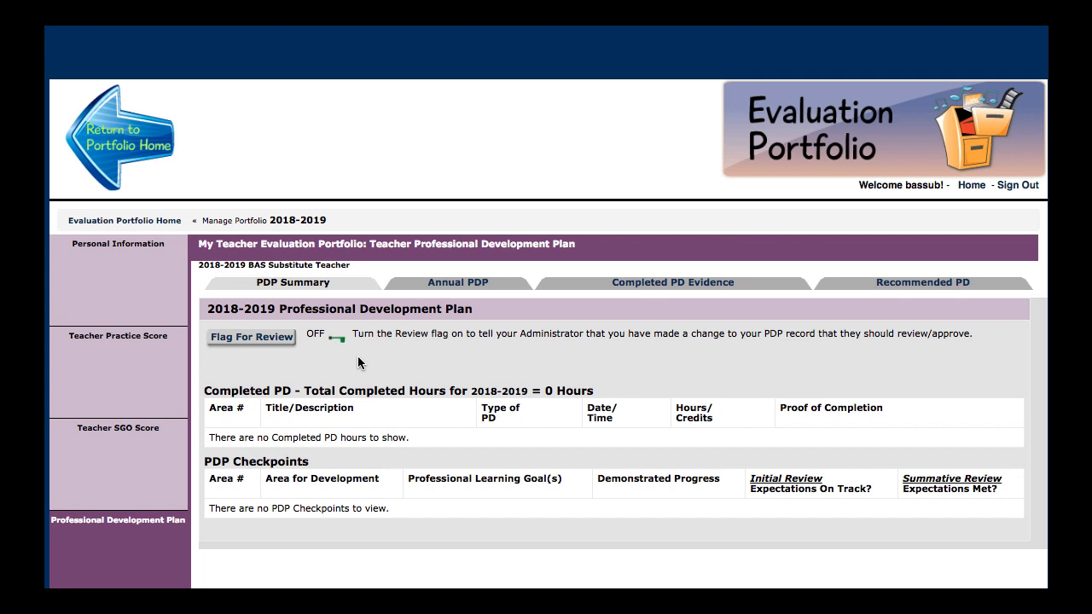
pyautogui.click(265, 342)
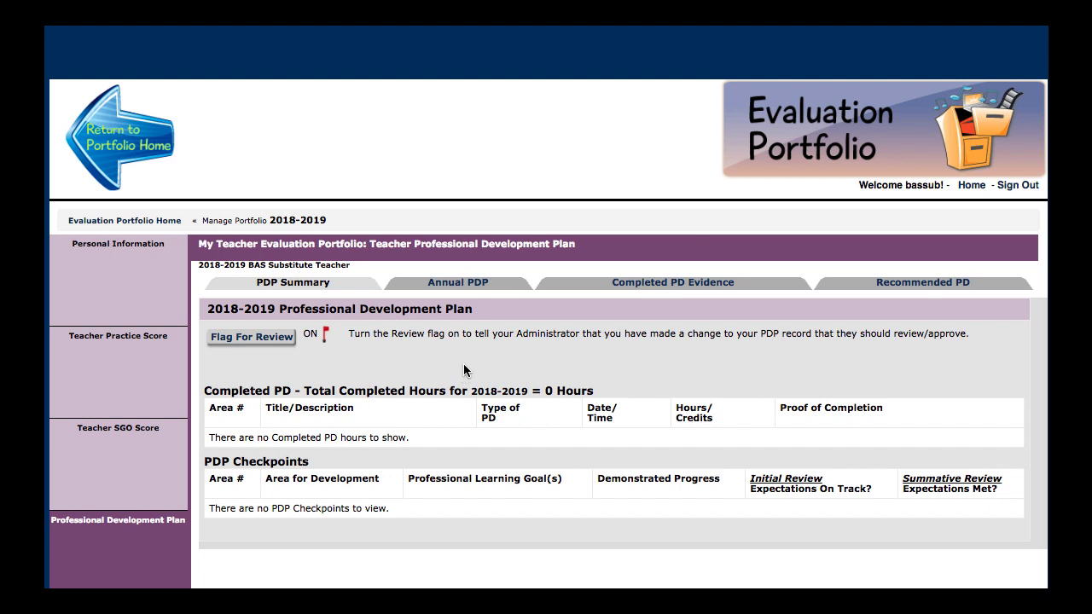
pyautogui.scroll(-3, 497, 366)
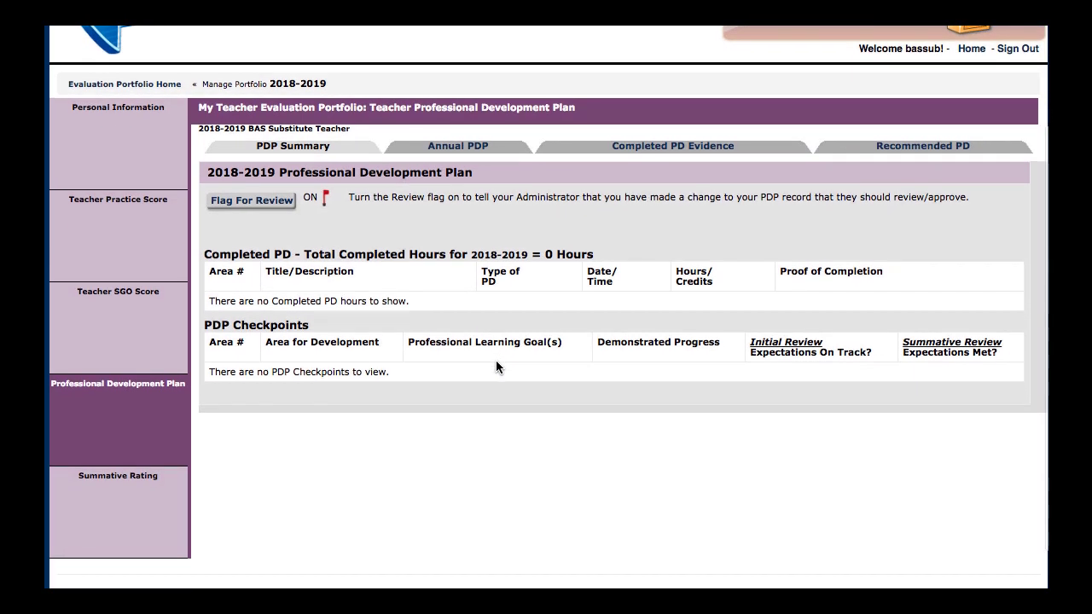